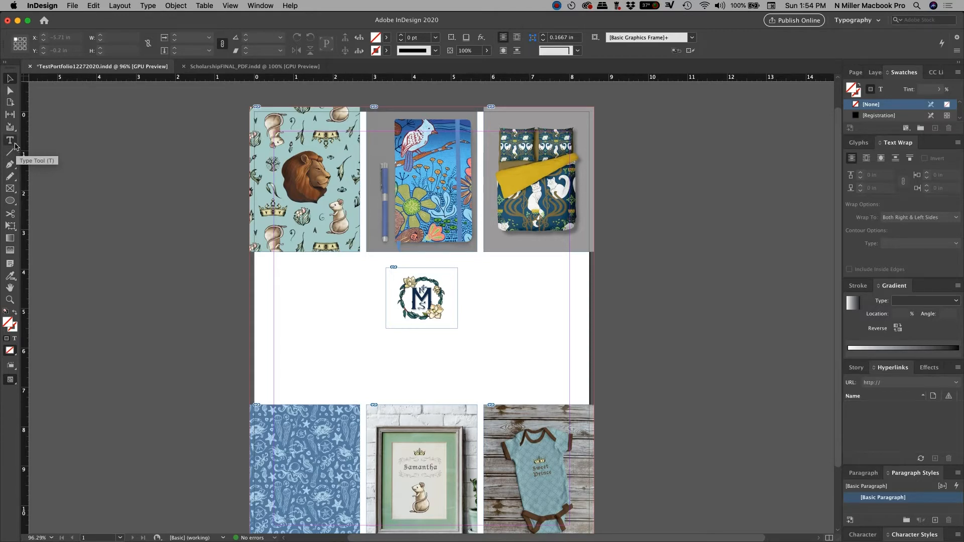
# Step: Select the horizontal Type Tool from the Tools panel's type tool flyout
pyautogui.click(15, 147)
pyautogui.click(15, 146)
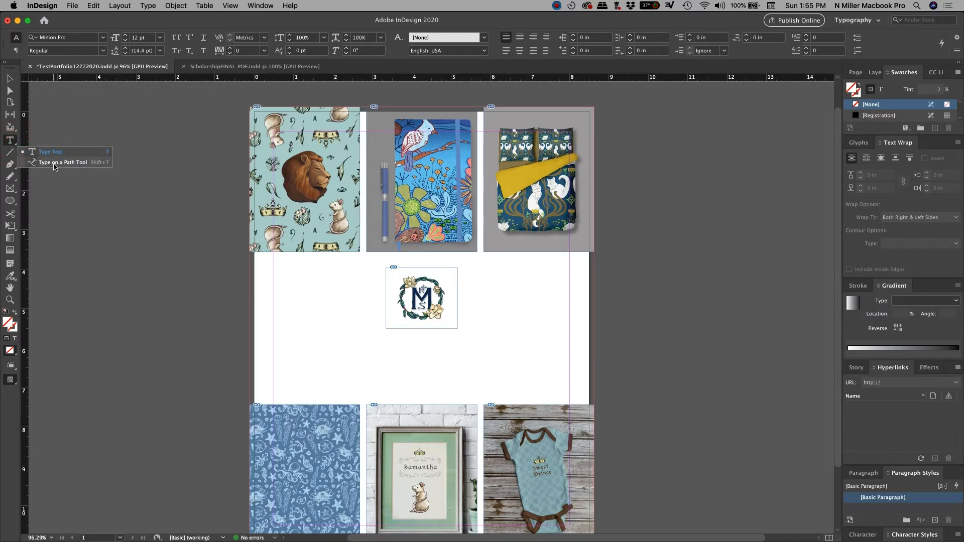
pyautogui.click(11, 142)
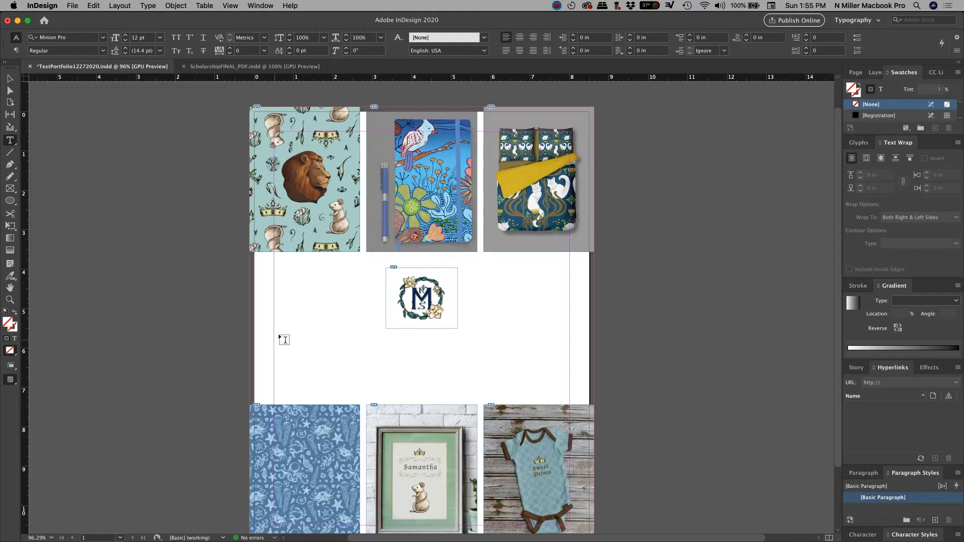
# Step: Drag a wide text frame under the monogram logo and bring up the font family list
pyautogui.moveTo(274, 329); pyautogui.dragTo(571, 399)
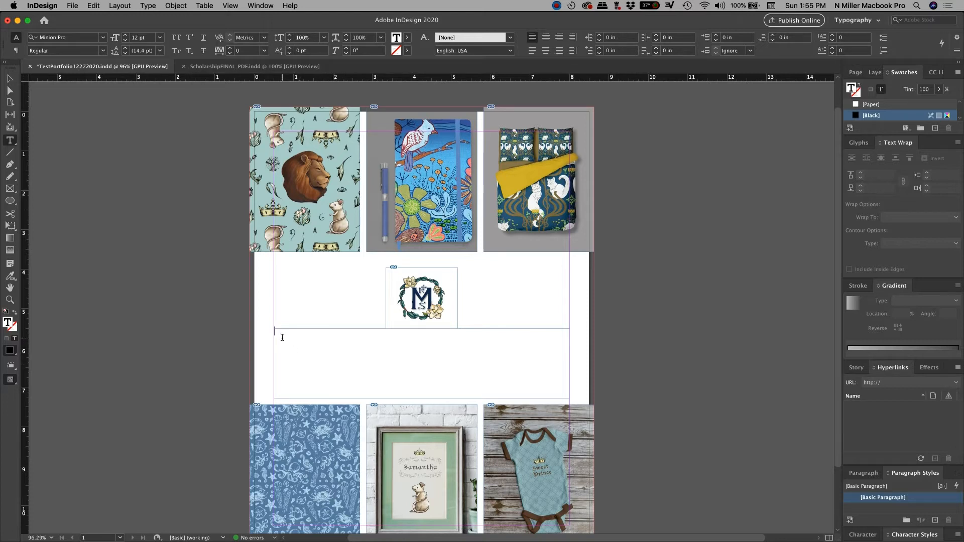
pyautogui.click(104, 52)
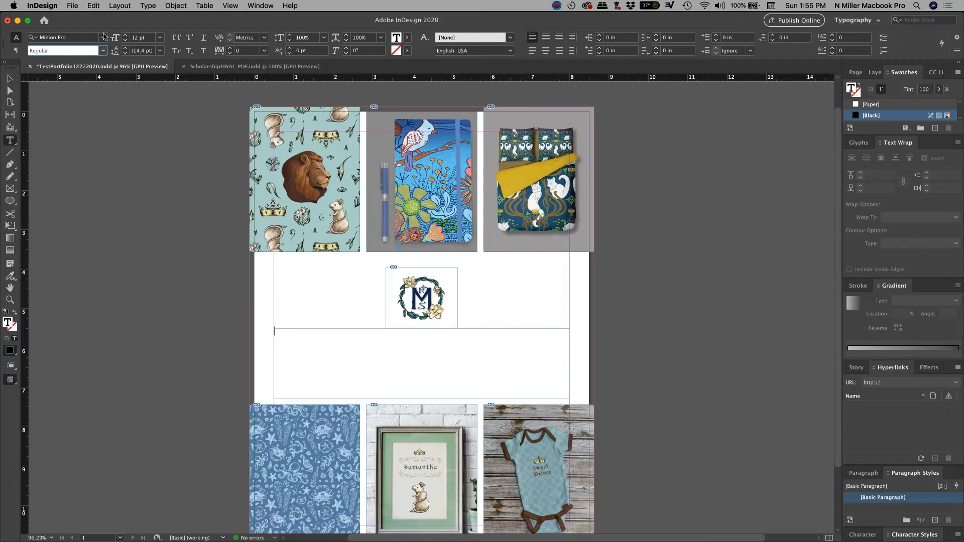
pyautogui.click(102, 38)
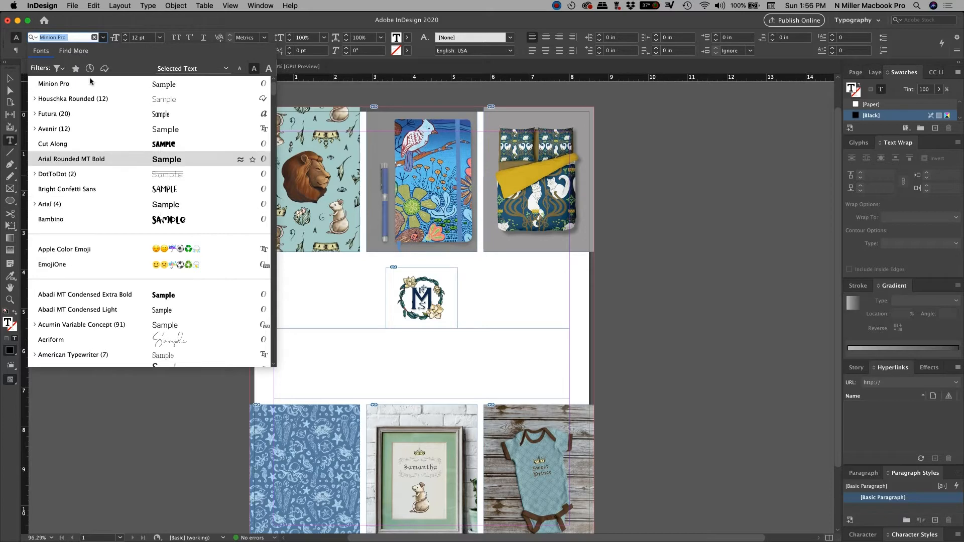
# Step: Search 'Futu' in the font field and set the caption font to Futura Book
pyautogui.click(76, 40)
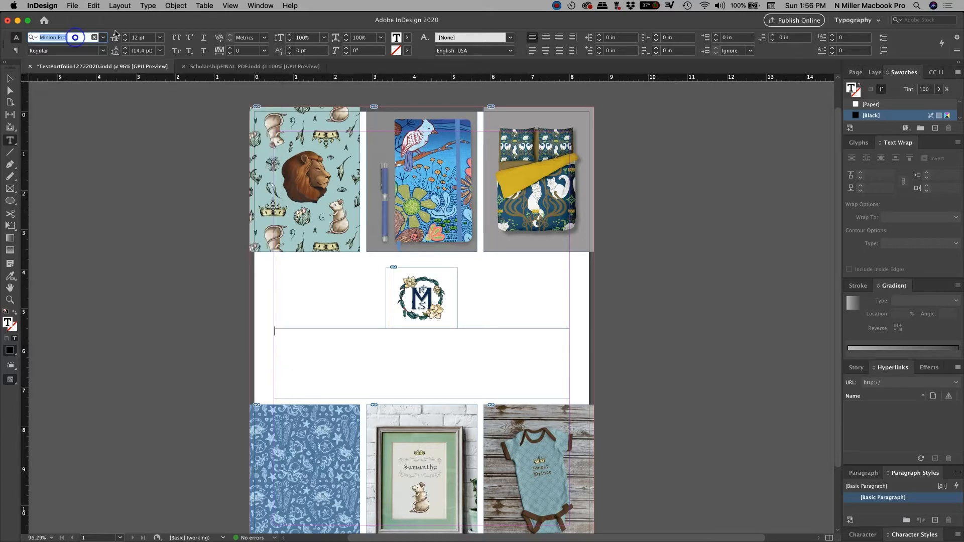
pyautogui.write('Futu')
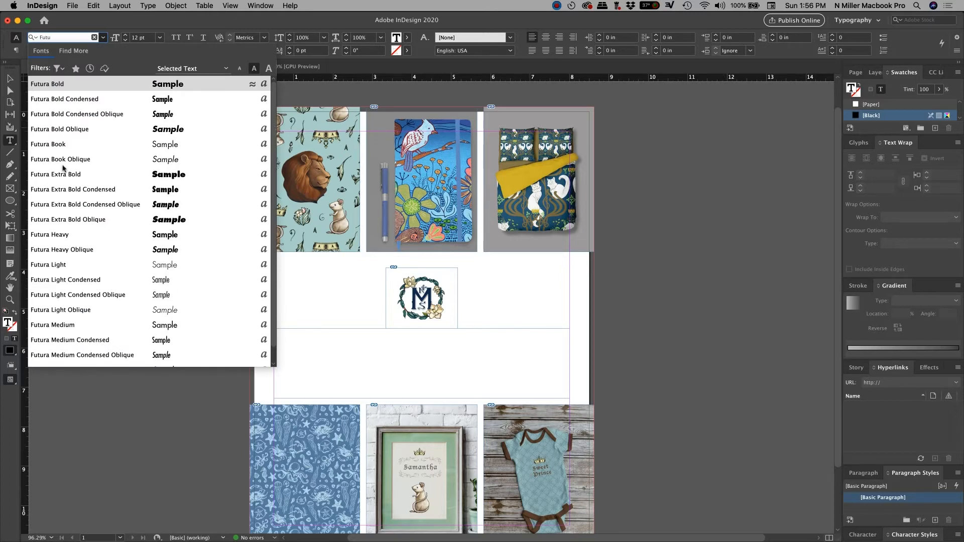
pyautogui.click(115, 146)
pyautogui.click(103, 52)
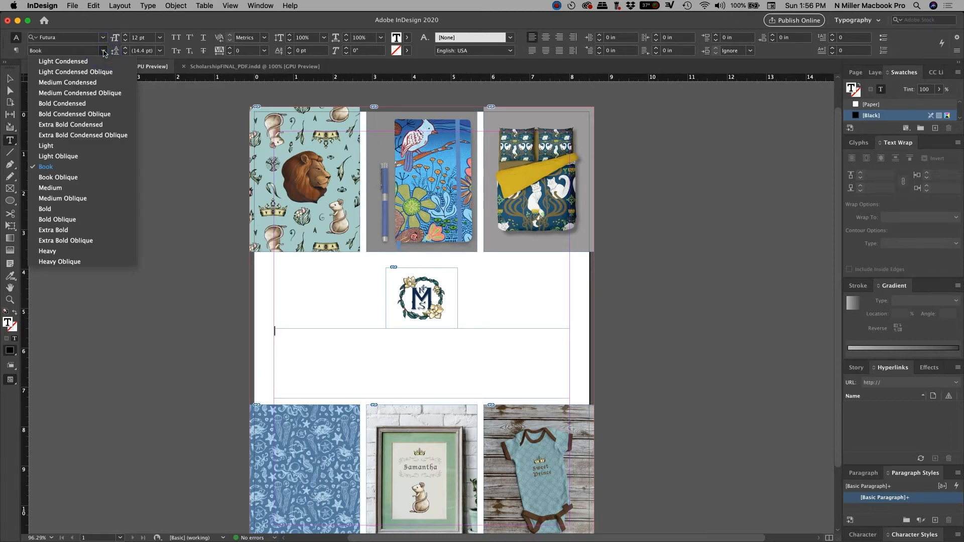
pyautogui.click(104, 52)
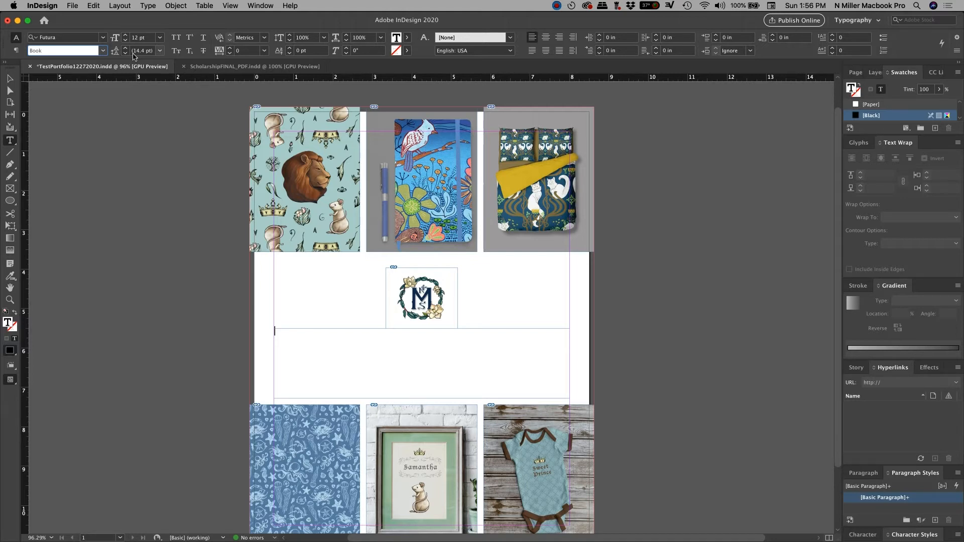
pyautogui.click(143, 37)
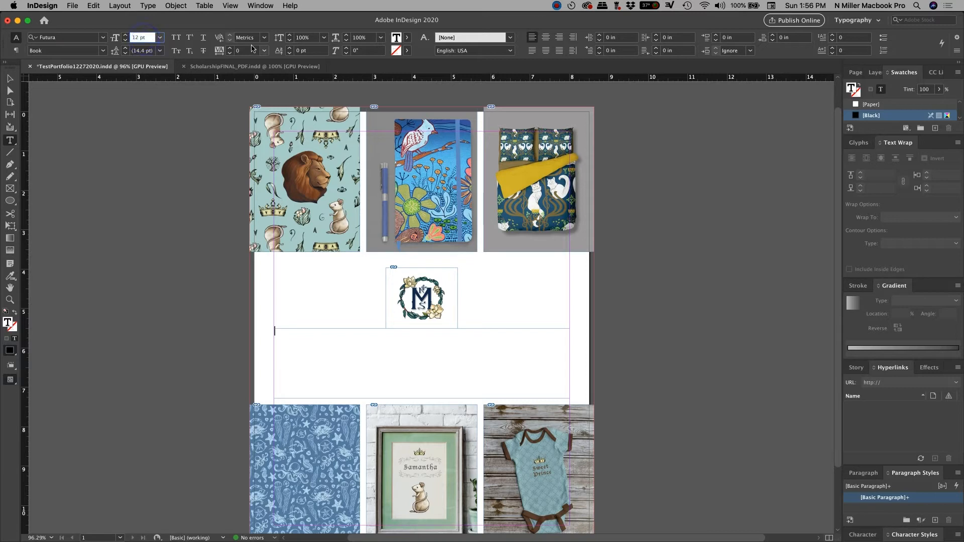
pyautogui.click(161, 39)
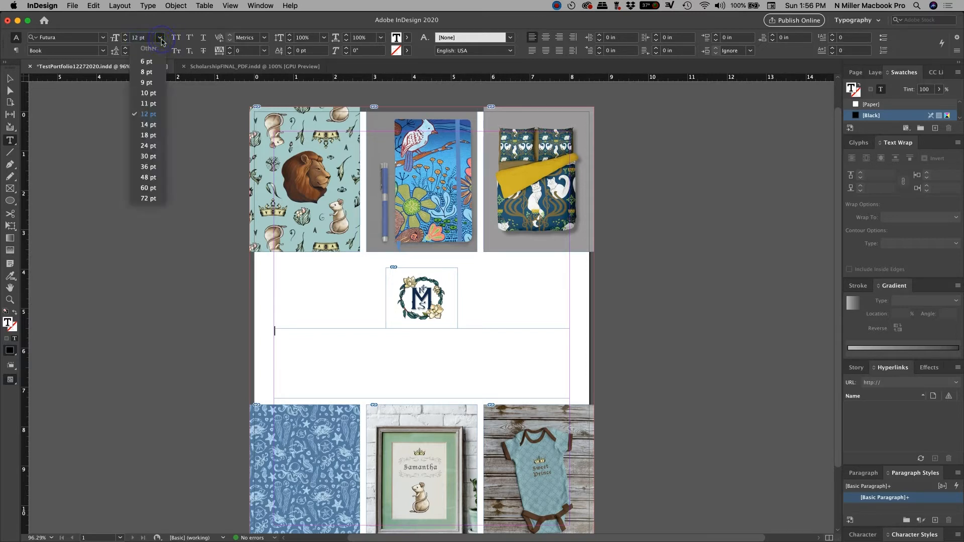
pyautogui.click(161, 39)
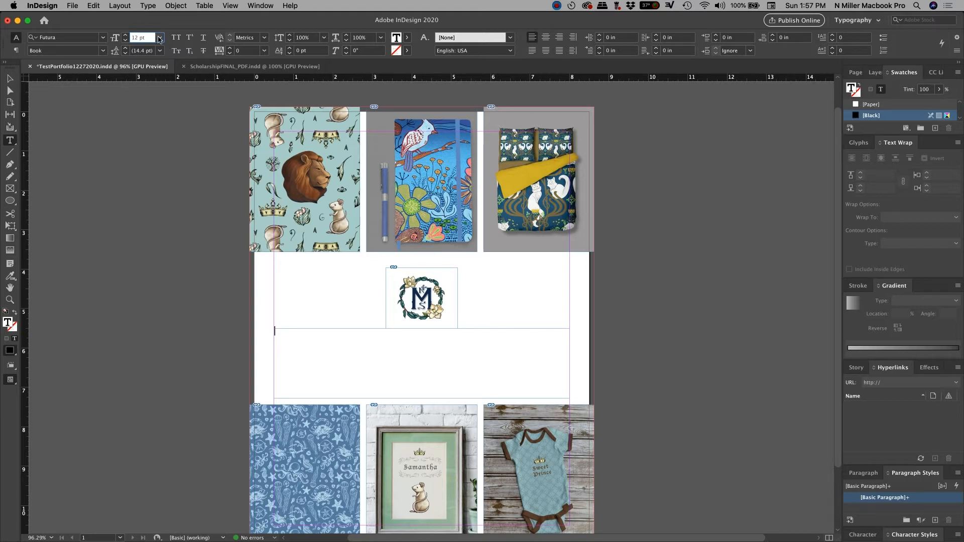
pyautogui.click(159, 39)
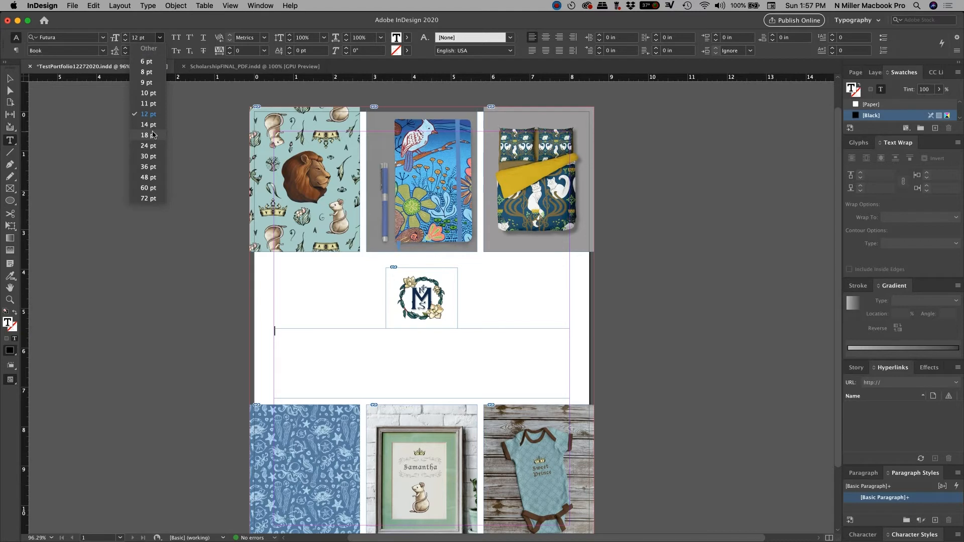
pyautogui.click(173, 20)
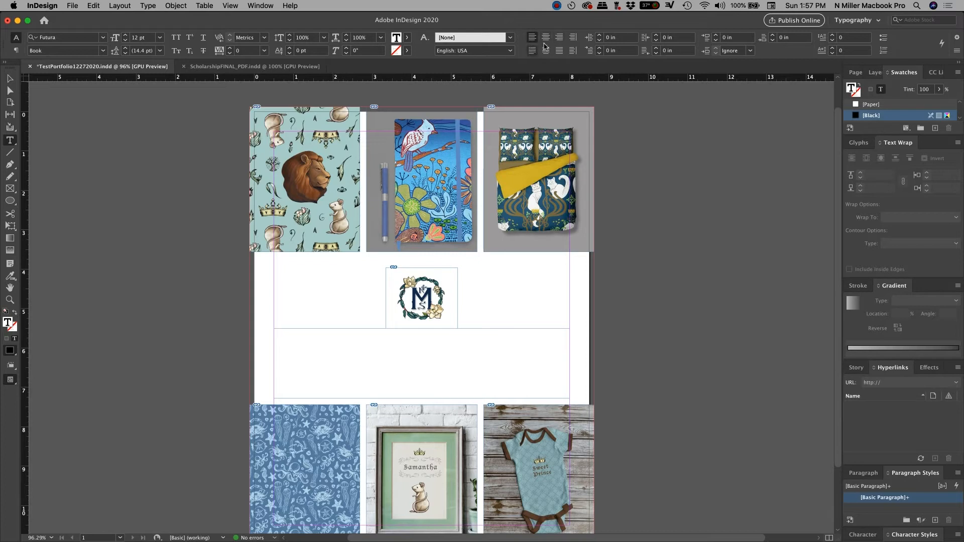
# Step: Center-align the frame, type the illustrator's name followed by 'Illustration', and select it
pyautogui.click(325, 335)
pyautogui.click(546, 37)
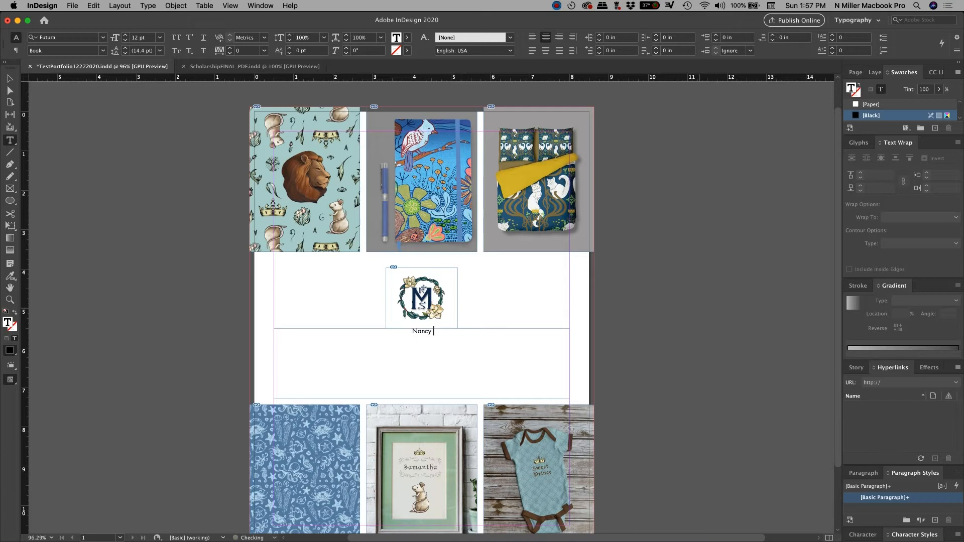
pyautogui.click(463, 335)
pyautogui.moveTo(401, 334); pyautogui.dragTo(382, 333)
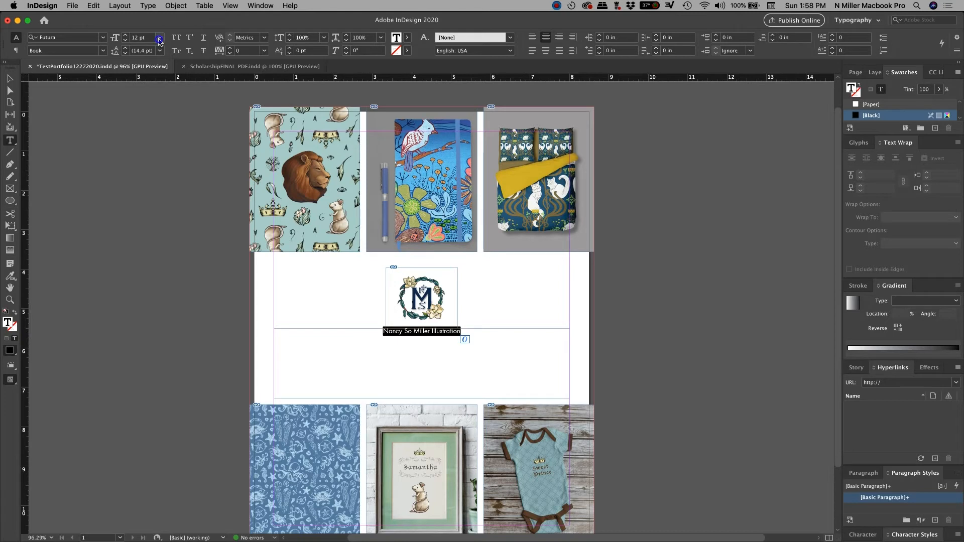
# Step: Set the caption size to 14 pt after briefly trying 18 pt
pyautogui.click(159, 38)
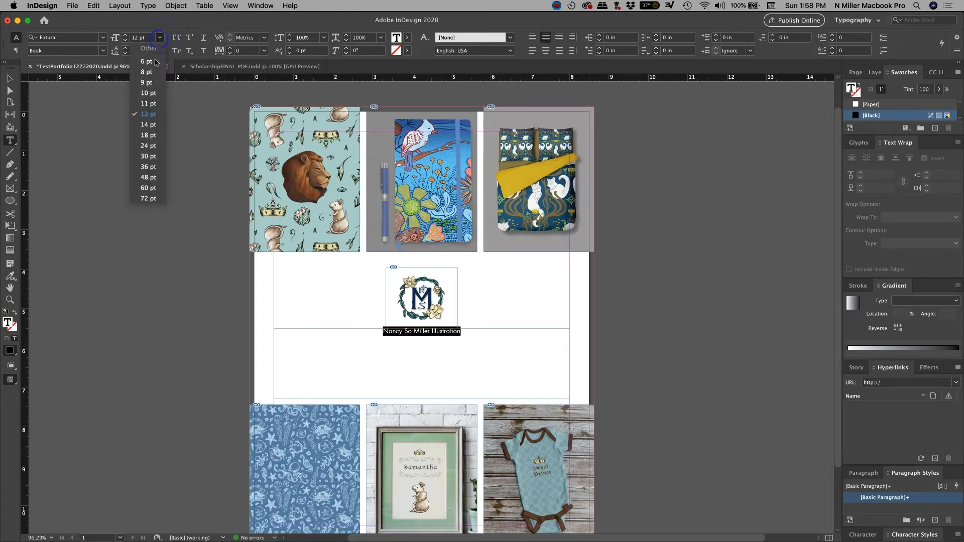
pyautogui.click(150, 124)
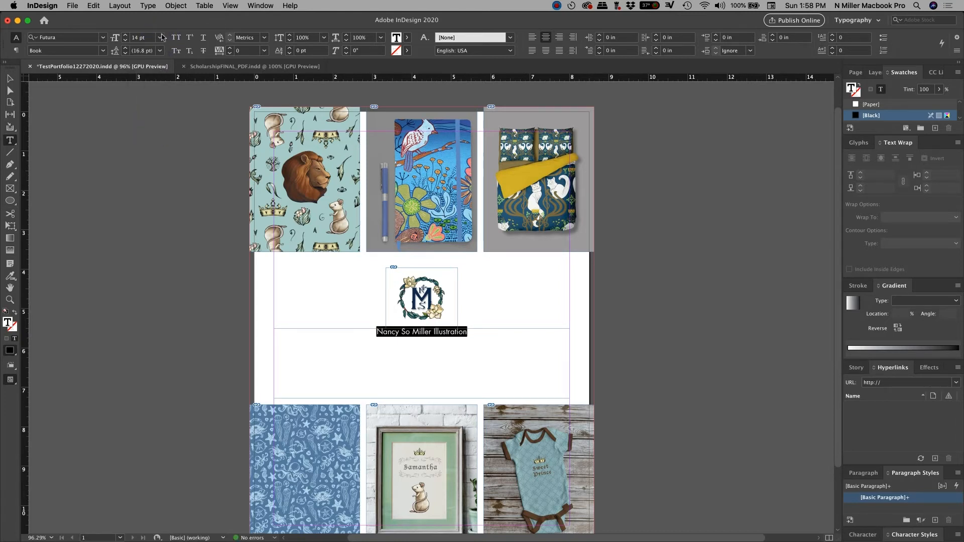
pyautogui.click(161, 37)
pyautogui.click(156, 139)
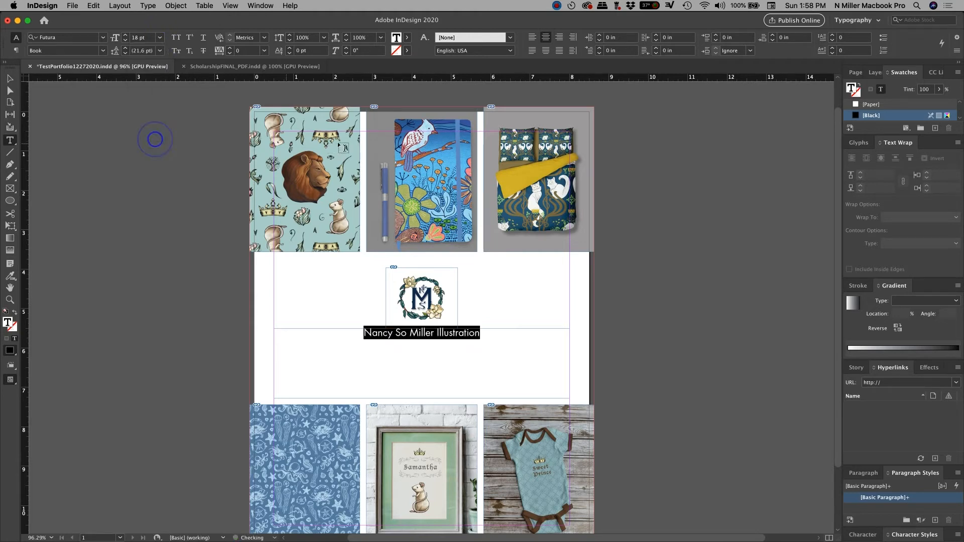
pyautogui.click(161, 37)
pyautogui.click(151, 124)
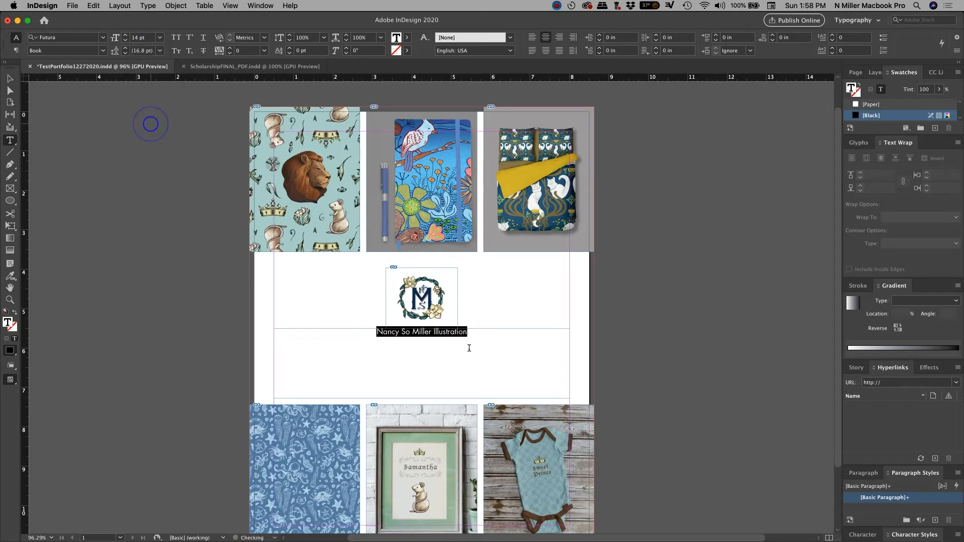
# Step: Add '2021' on a new line, delete the blank line above it, and select both lines
pyautogui.click(488, 340)
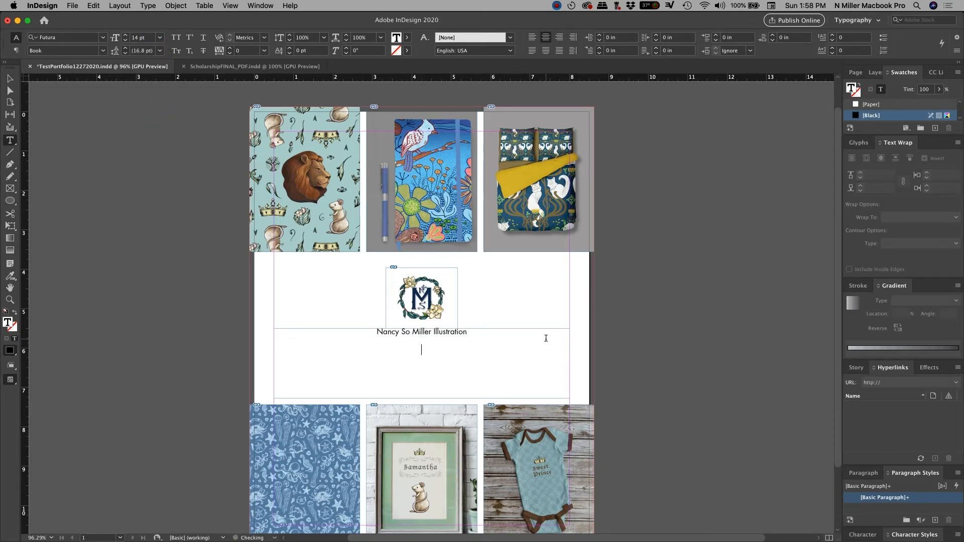
pyautogui.write('2021')
pyautogui.click(420, 340)
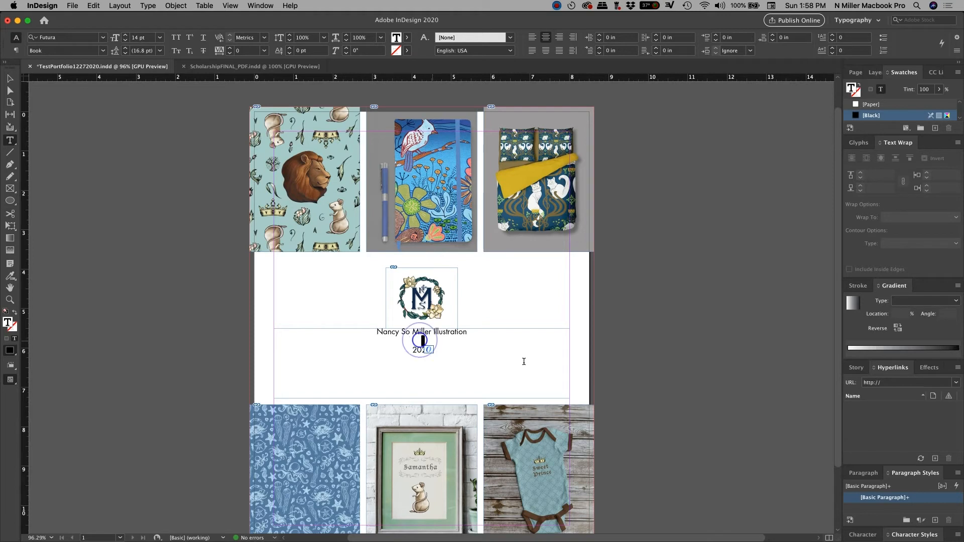
pyautogui.press('Delete')
pyautogui.moveTo(469, 355); pyautogui.dragTo(361, 316)
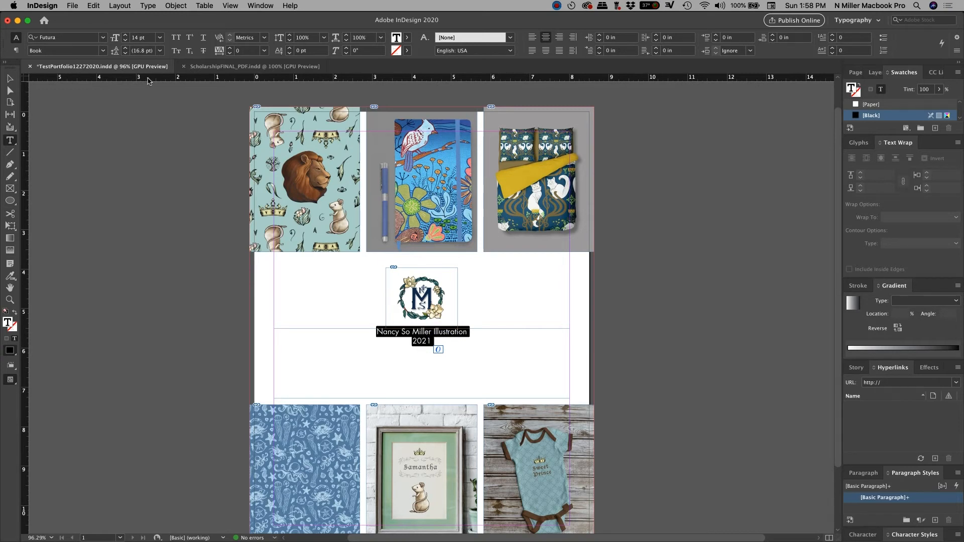
# Step: Show the Character panel from the Window > Type & Tables menu
pyautogui.click(265, 5)
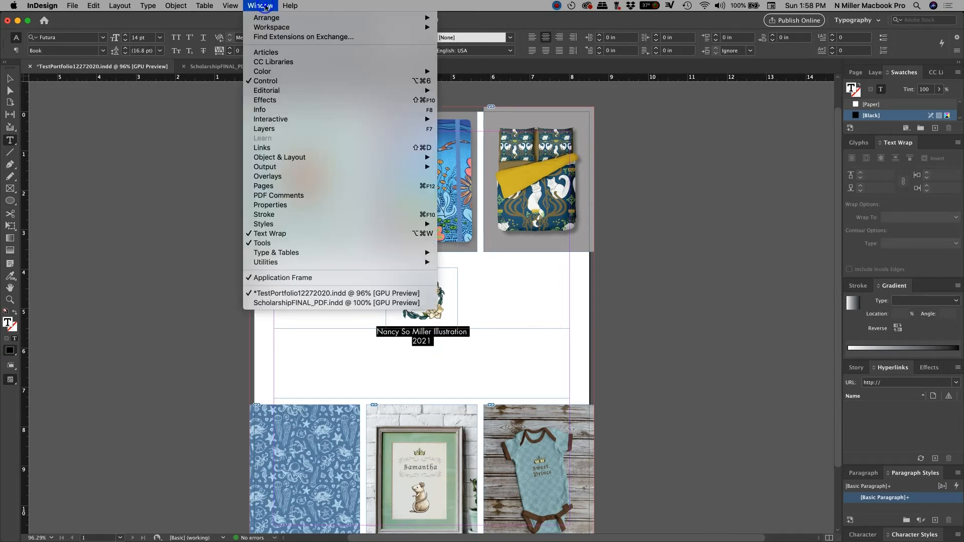
pyautogui.moveTo(279, 254)
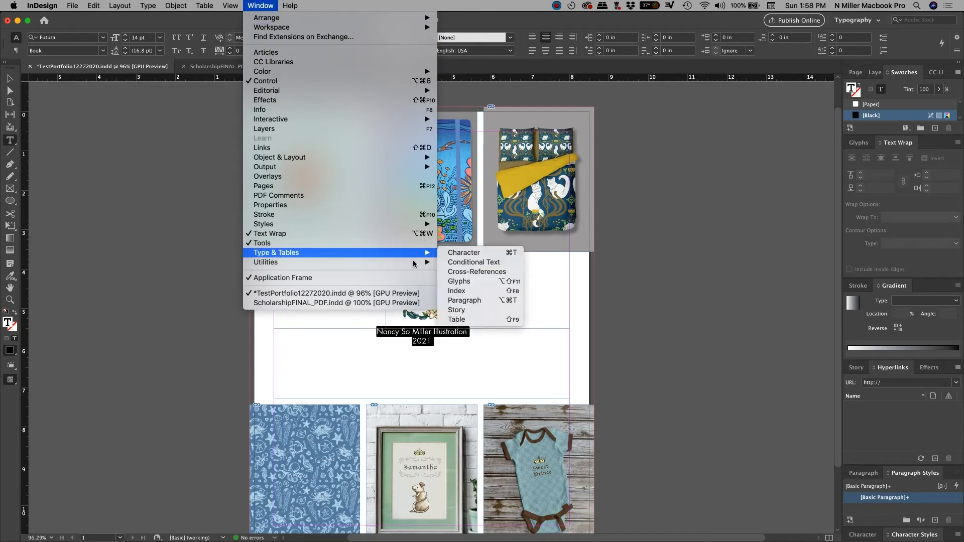
pyautogui.click(465, 256)
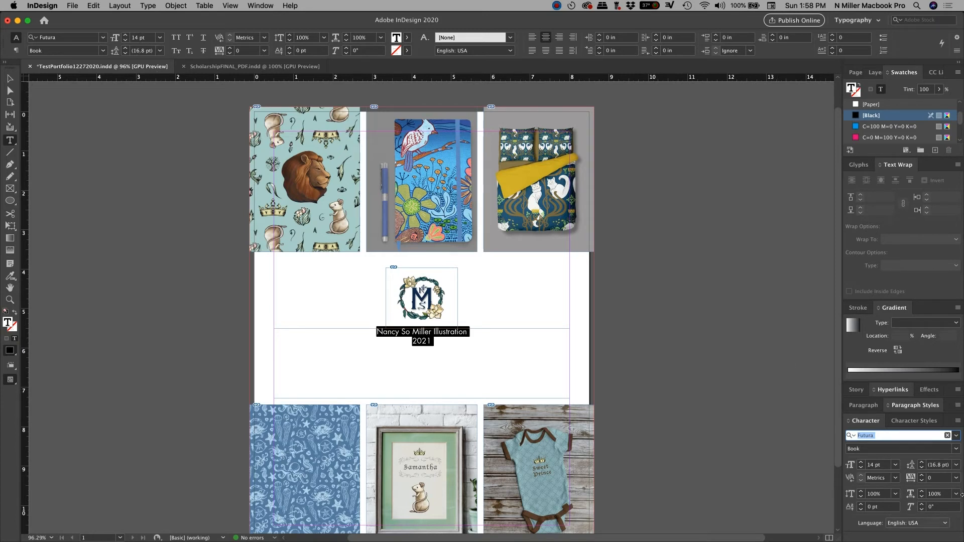
# Step: Try 12, 18 and 24 pt leading on the caption, settling on 24 pt, then deselect
pyautogui.click(956, 468)
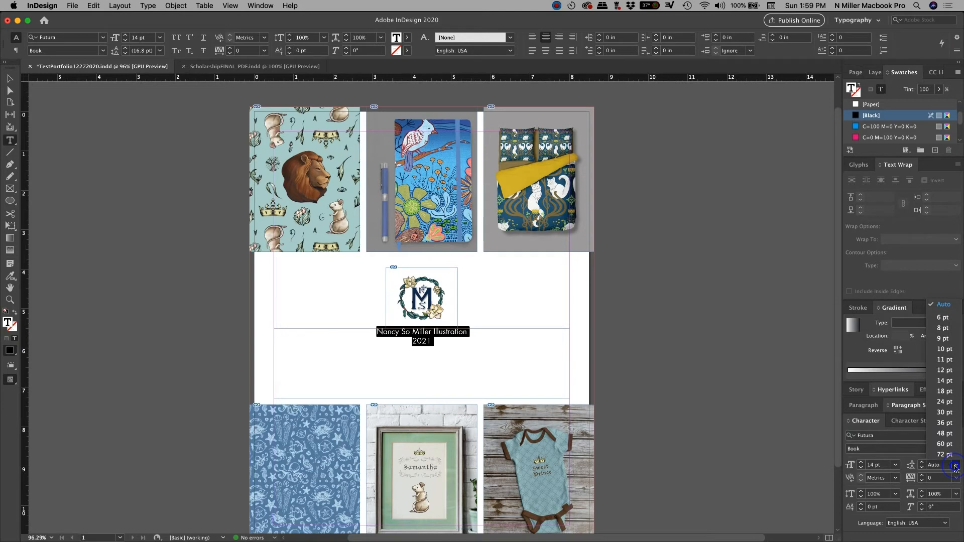
pyautogui.click(950, 372)
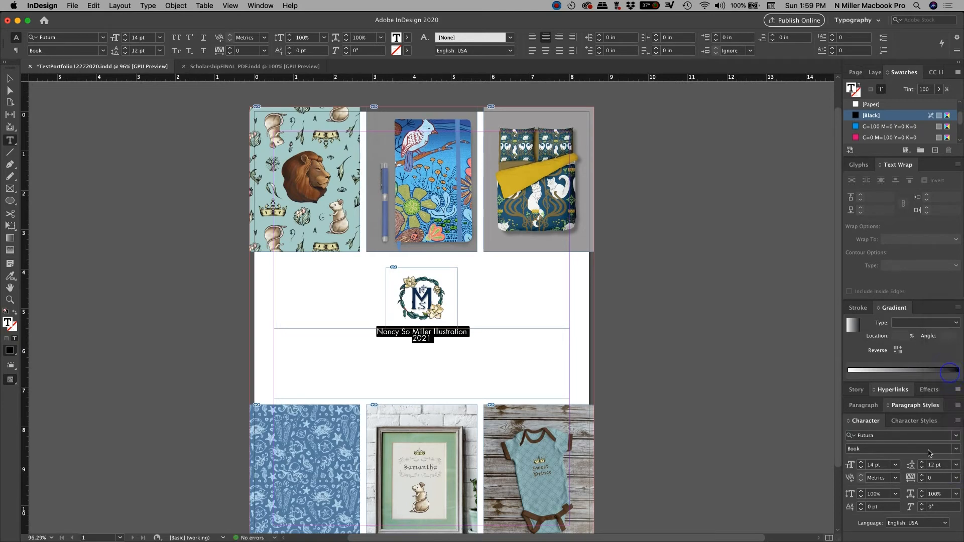
pyautogui.click(957, 466)
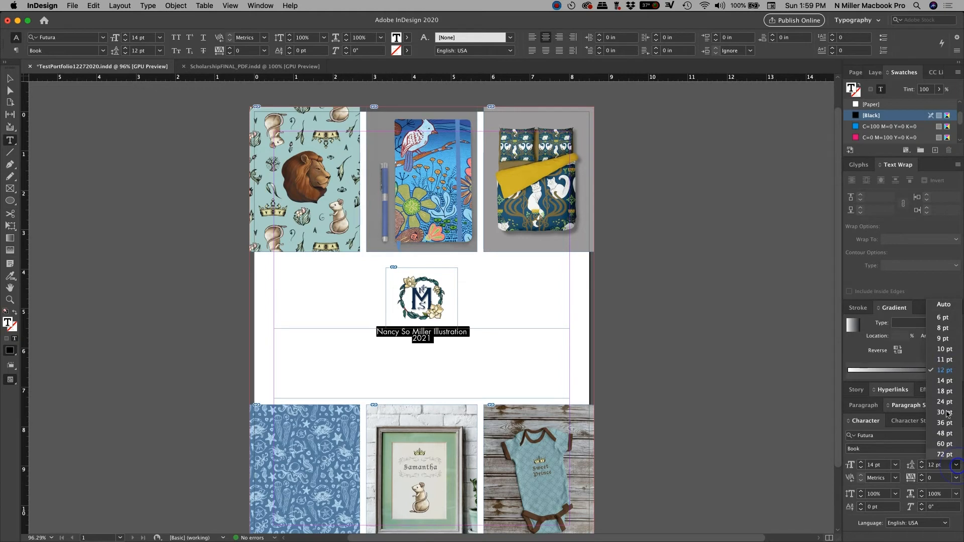
pyautogui.click(947, 392)
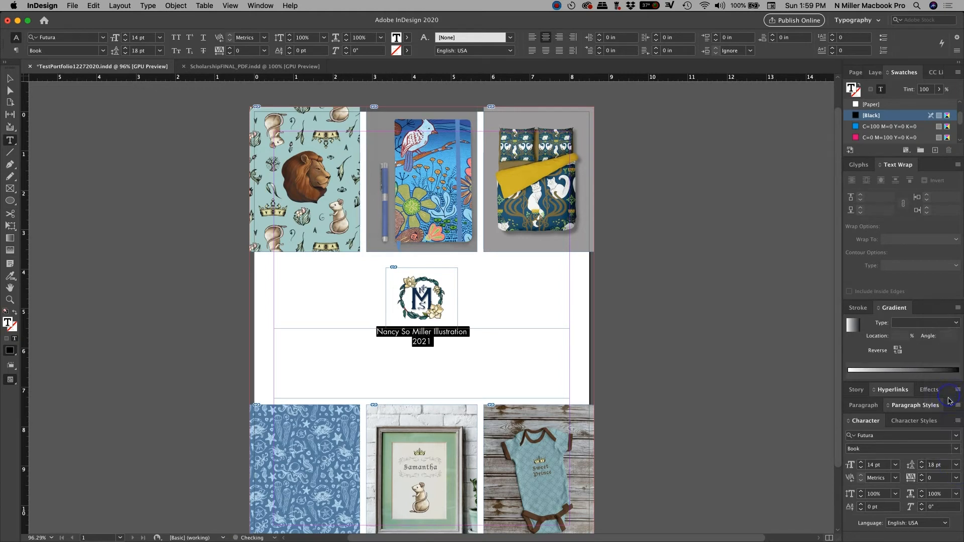
pyautogui.click(957, 466)
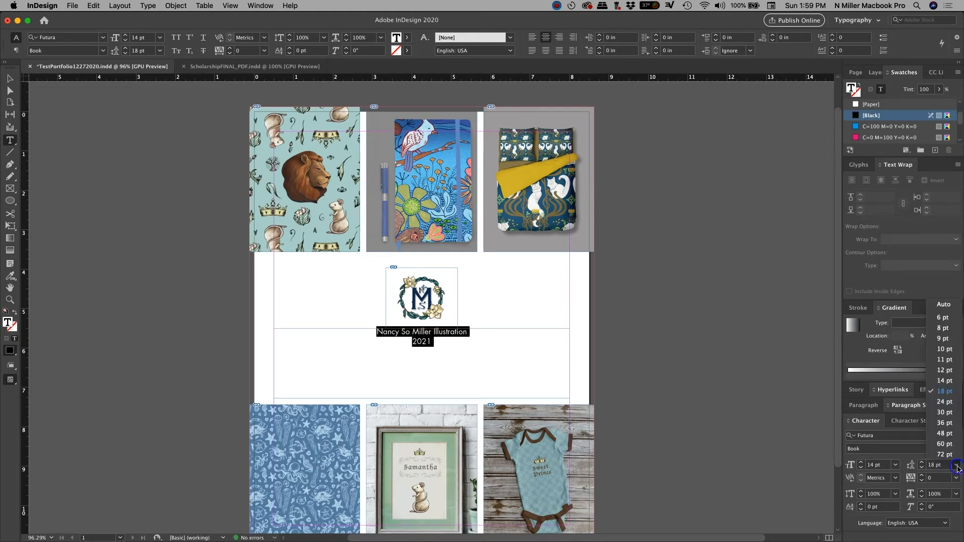
pyautogui.click(945, 403)
pyautogui.click(496, 368)
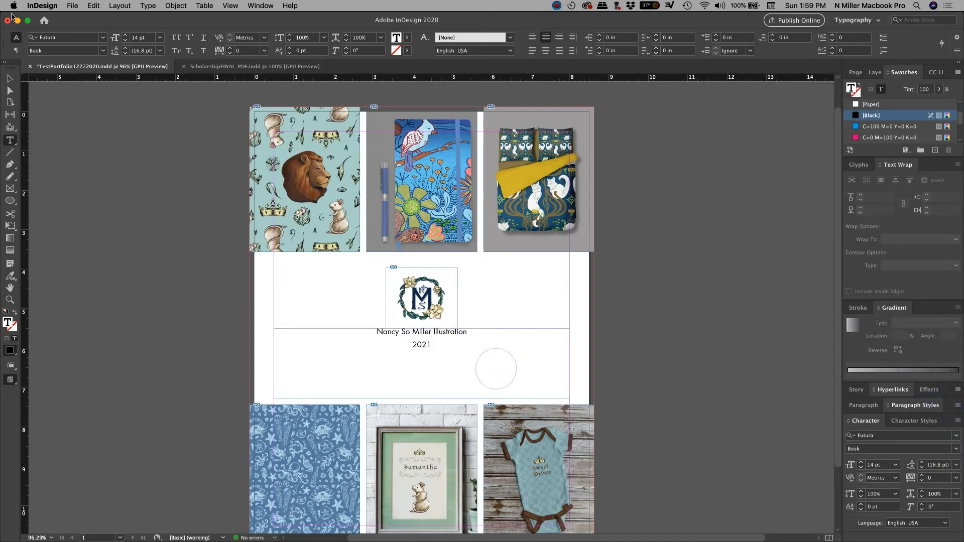
pyautogui.click(10, 78)
# Step: Undo the wider 24 pt leading, checking the page in Preview mode before and after
pyautogui.click(208, 248)
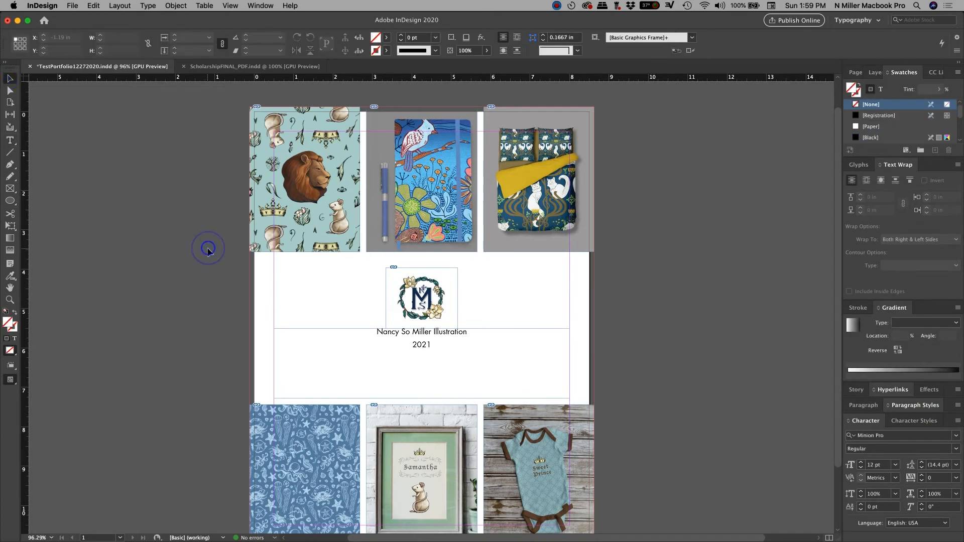
pyautogui.press('w')
pyautogui.click(669, 318)
pyautogui.press('super+z')
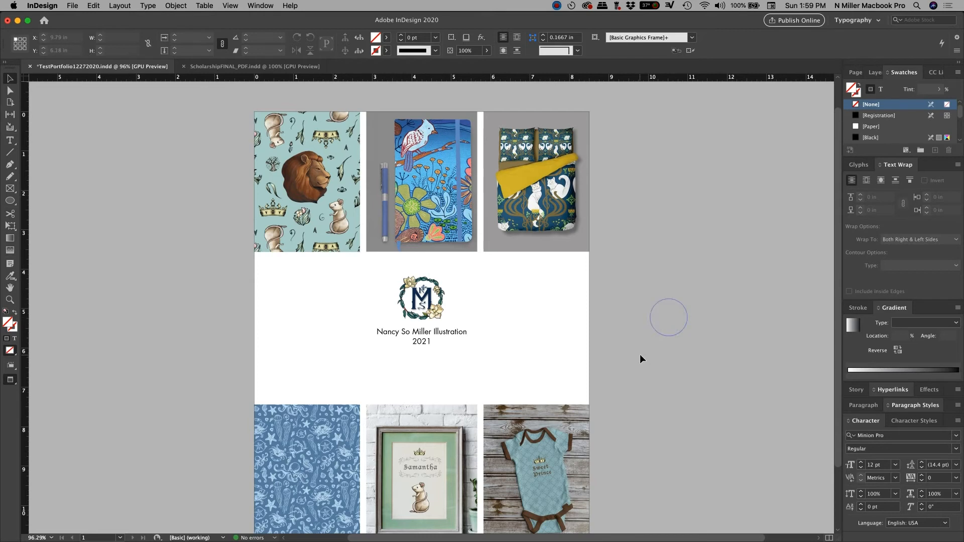
pyautogui.press('w')
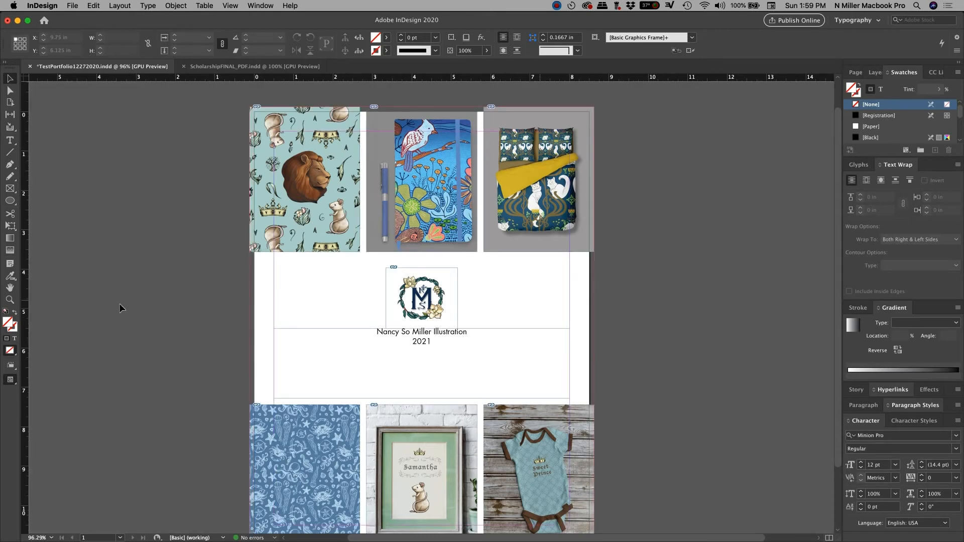
# Step: Add the website address at 11 pt on a new line below 2021, testing separators after it
pyautogui.click(10, 140)
pyautogui.click(450, 356)
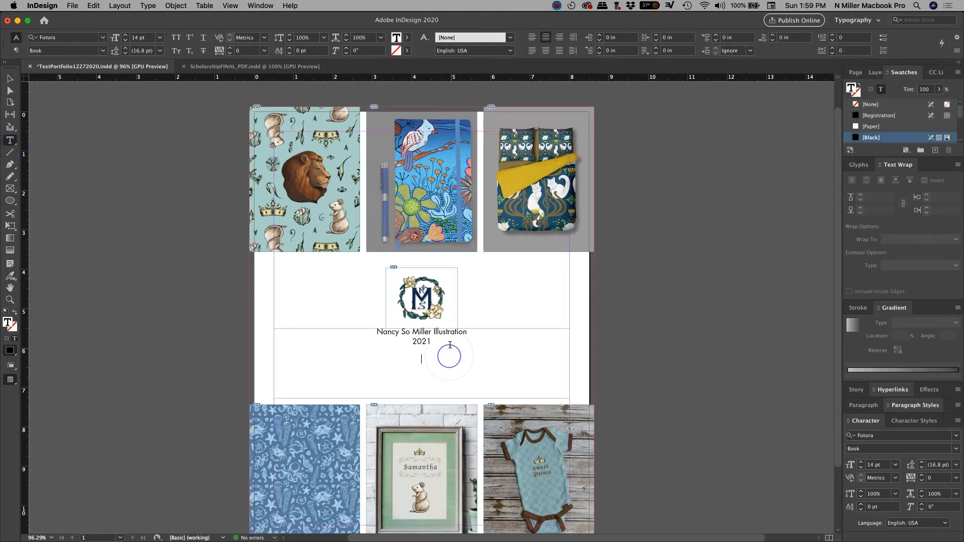
pyautogui.press('Return')
pyautogui.click(160, 37)
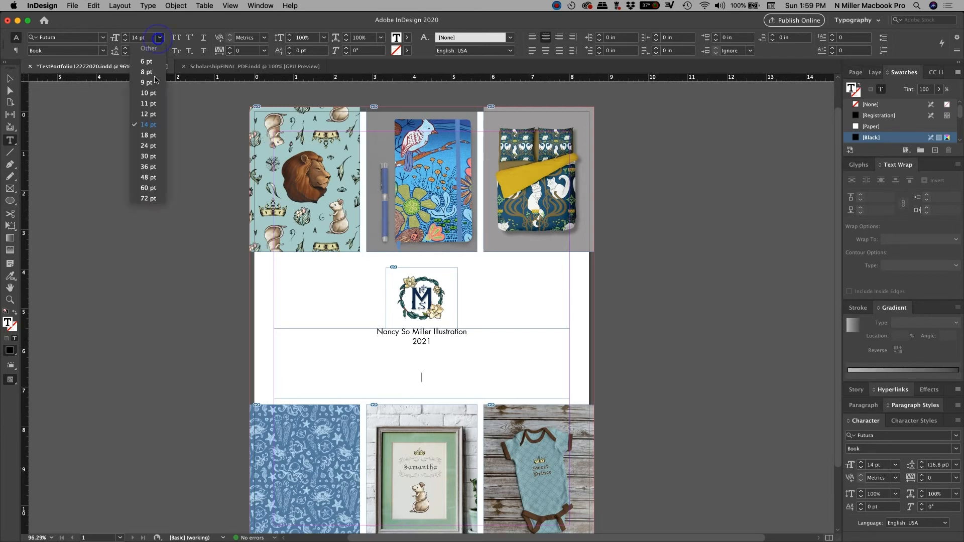
pyautogui.click(155, 103)
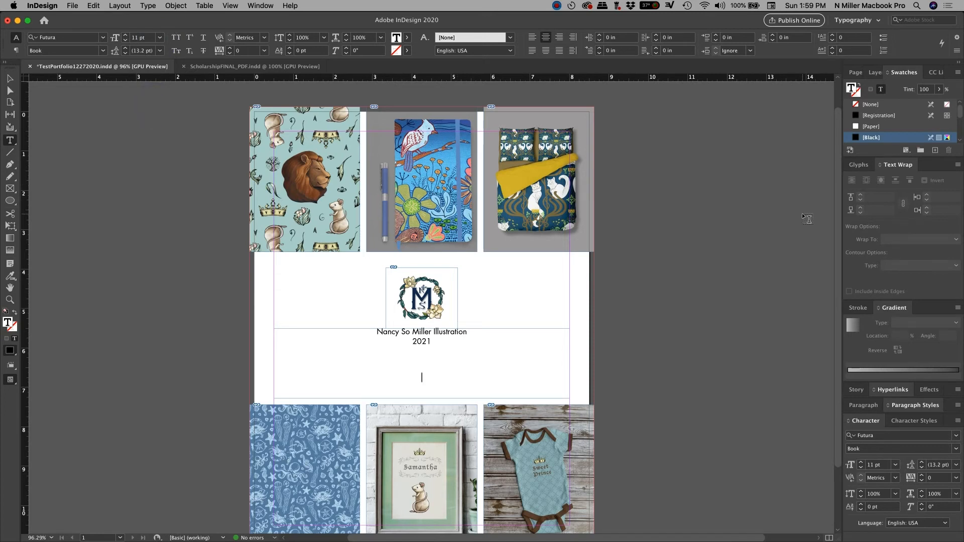
pyautogui.press('BackSpace')
pyautogui.press('BackSpace')
pyautogui.press('BackSpace')
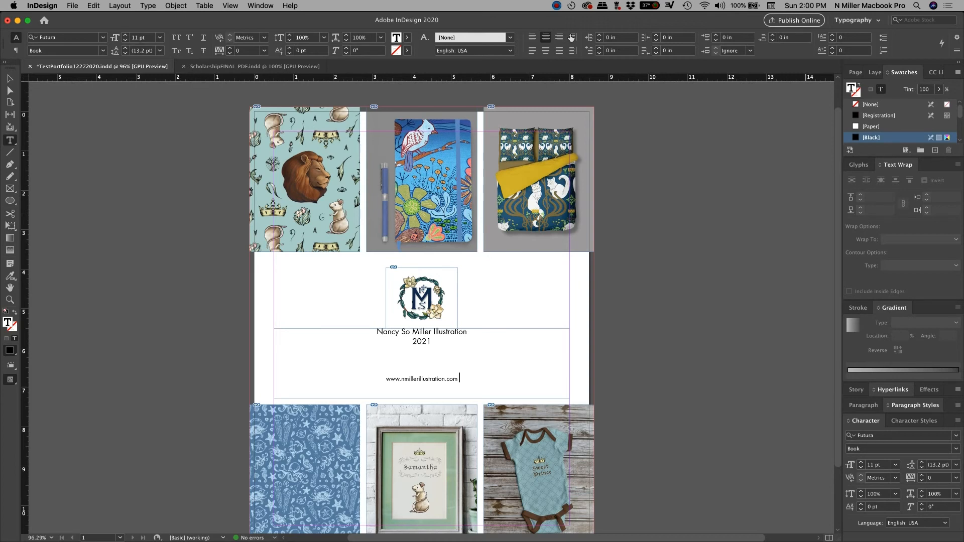
# Step: Open the Glyphs panel set to show the entire Futura font
pyautogui.click(254, 5)
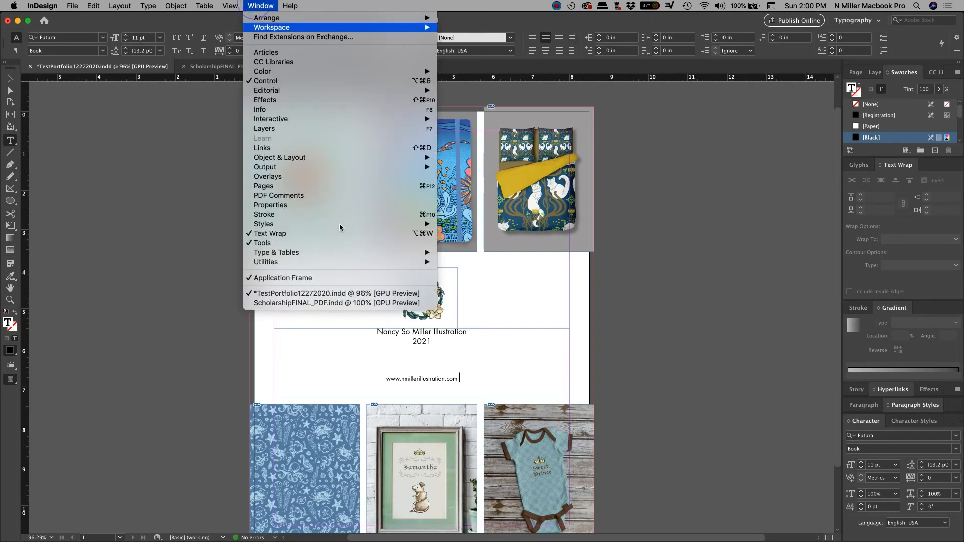
pyautogui.moveTo(324, 256)
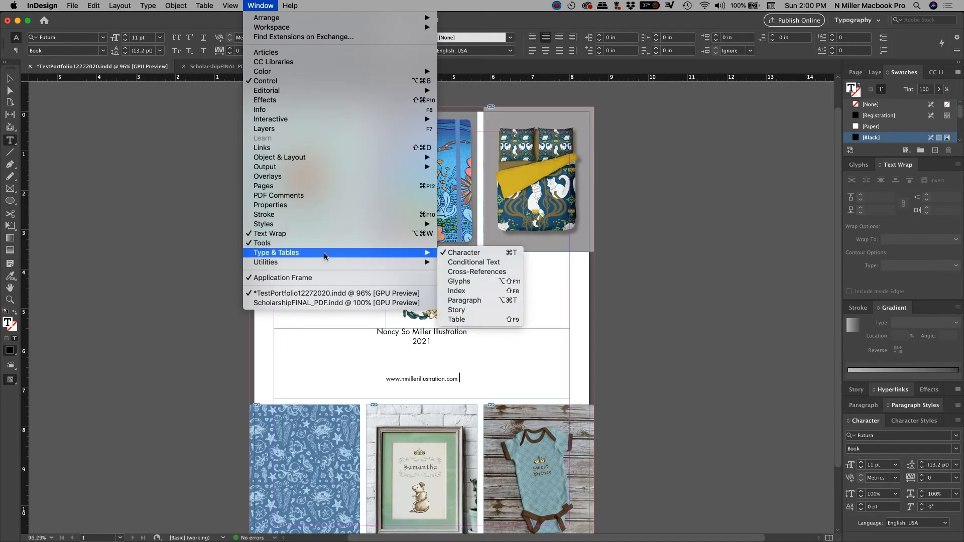
pyautogui.click(474, 282)
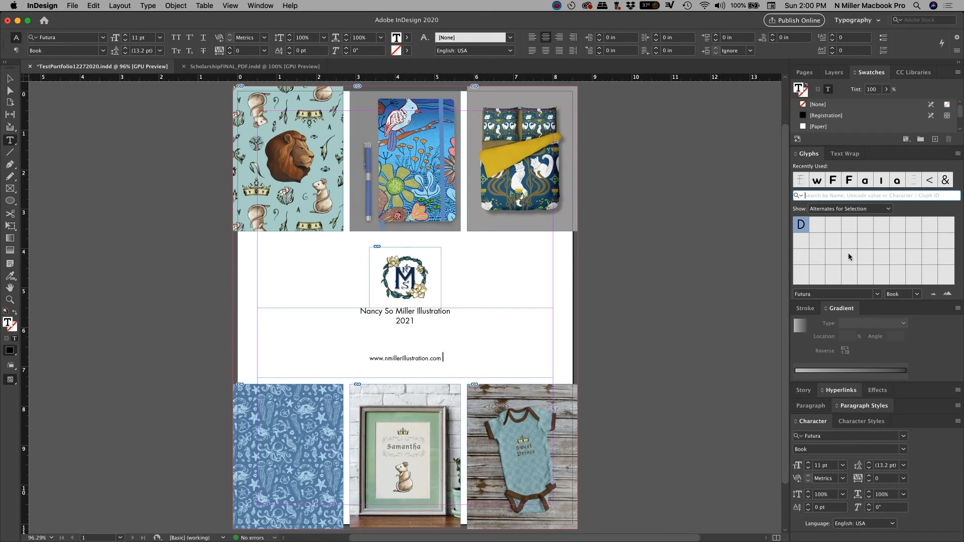
pyautogui.click(845, 209)
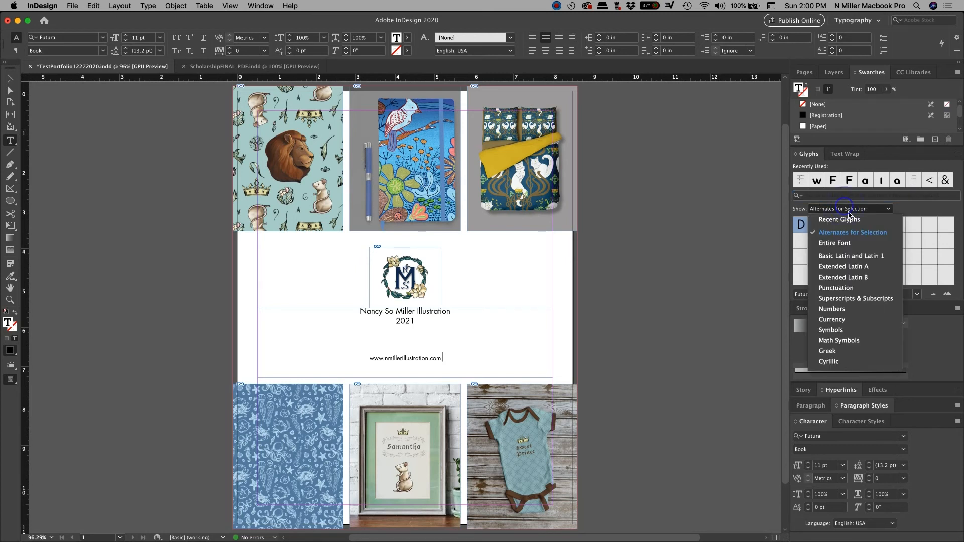
pyautogui.click(864, 246)
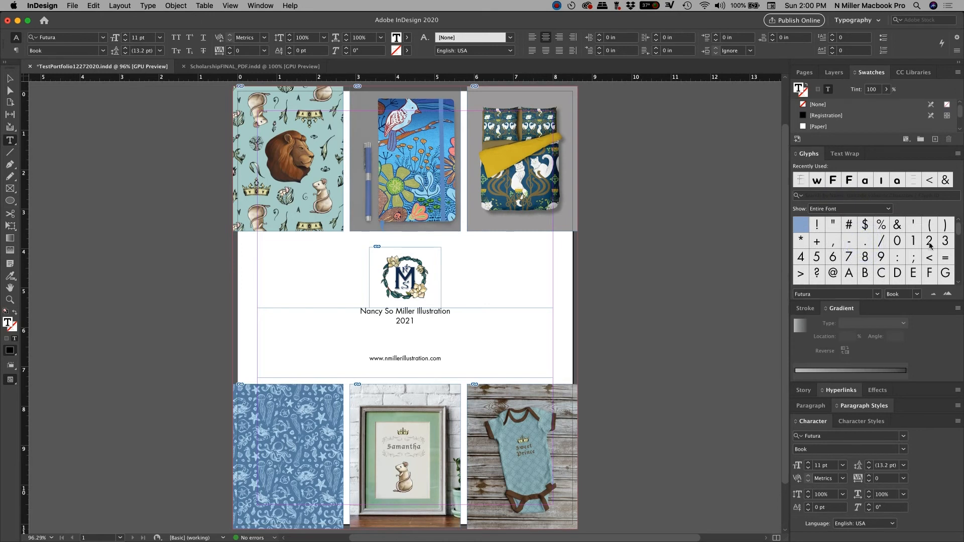
pyautogui.scroll(-5, 922, 250)
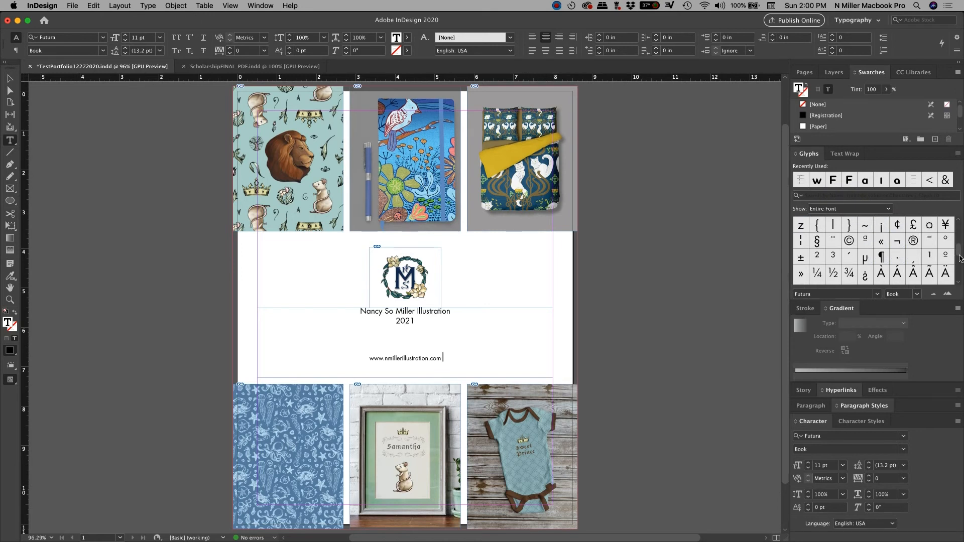
pyautogui.scroll(-2, 854, 246)
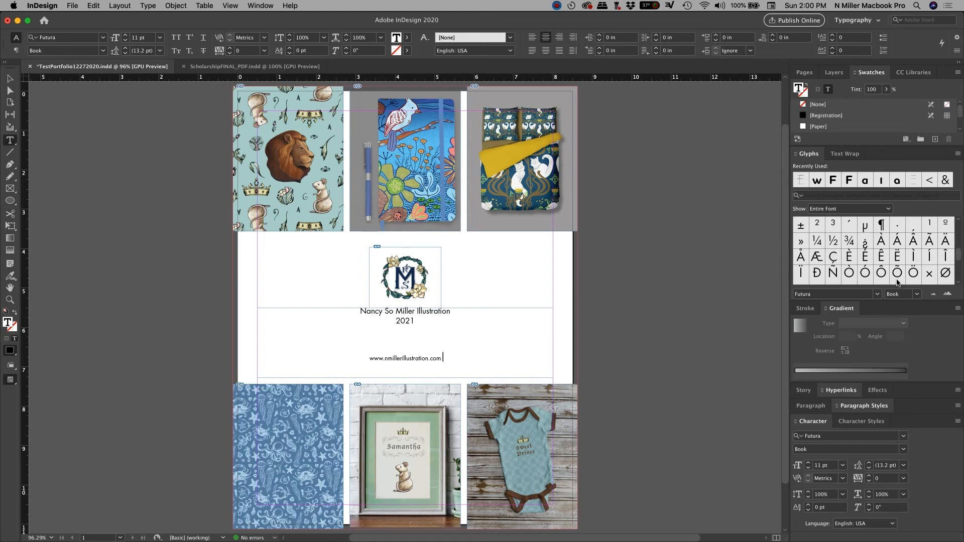
# Step: Append ' | ' and the illustrator's e-mail address after the website on the contact line
pyautogui.click(451, 360)
pyautogui.click(446, 359)
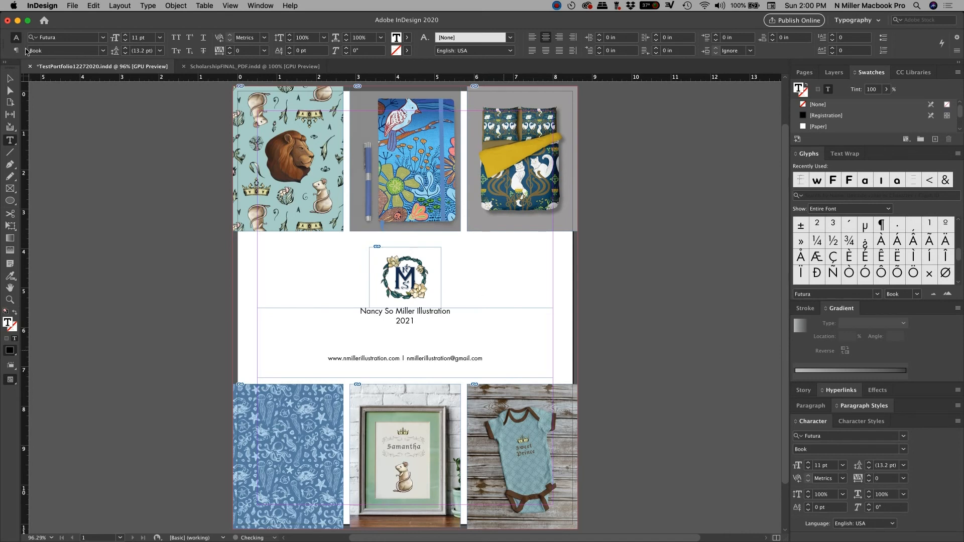
pyautogui.click(10, 79)
# Step: In Preview mode, delete the blank lines and the 2021 line above the contact line
pyautogui.click(610, 316)
pyautogui.press('w')
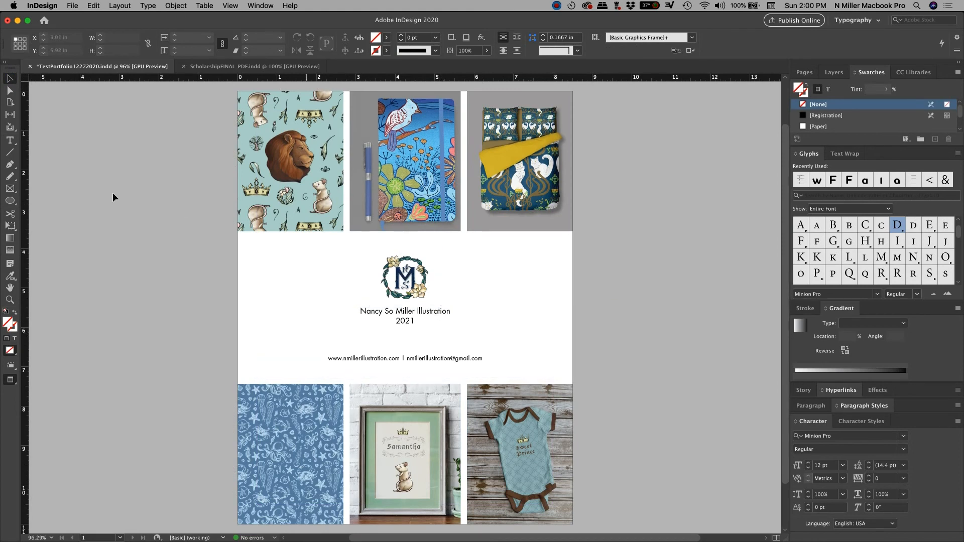
pyautogui.click(9, 140)
pyautogui.click(413, 346)
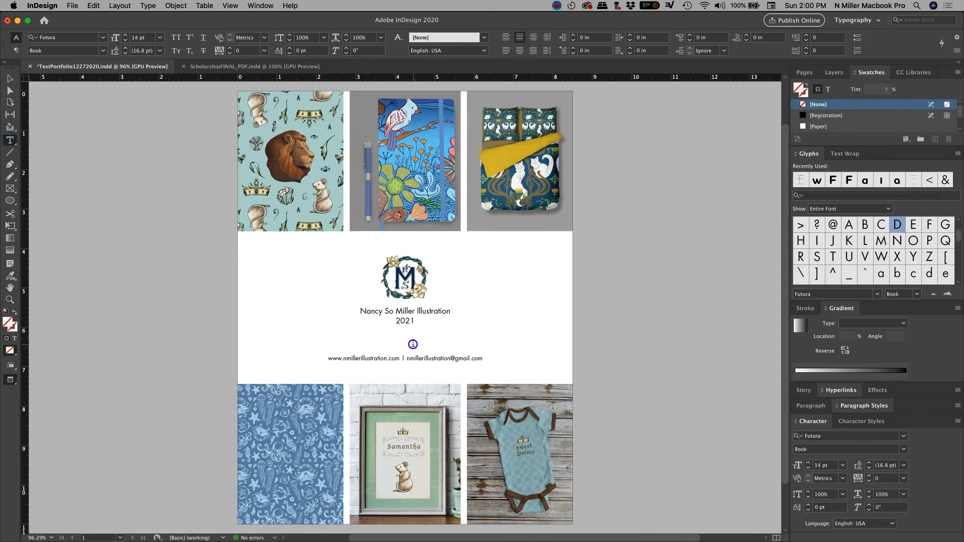
pyautogui.press('Delete')
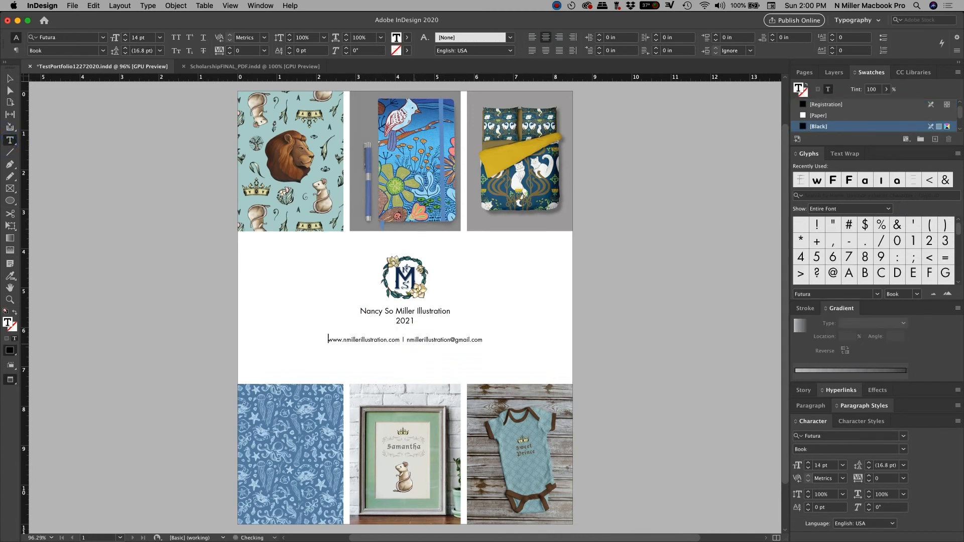
pyautogui.doubleClick(451, 332)
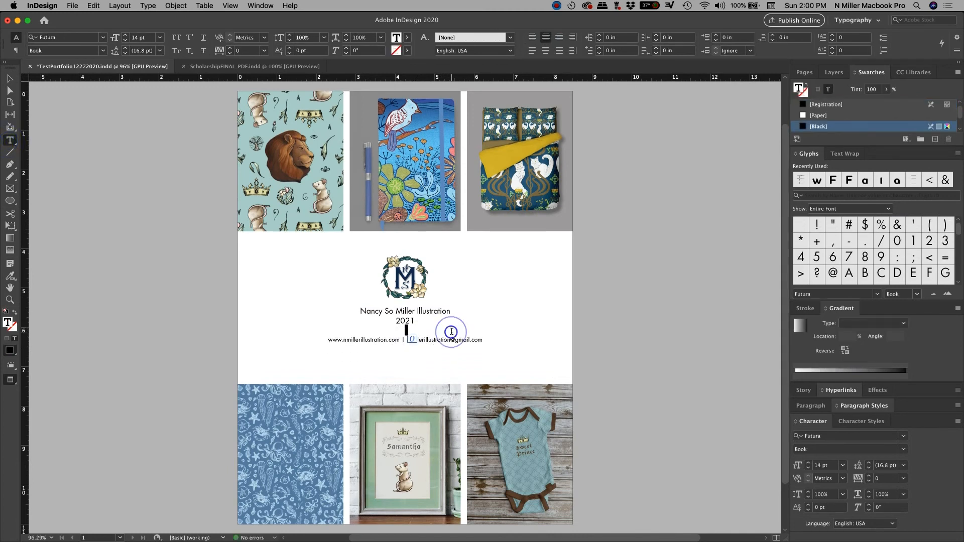
pyautogui.moveTo(423, 330); pyautogui.dragTo(388, 319)
pyautogui.press('super+c')
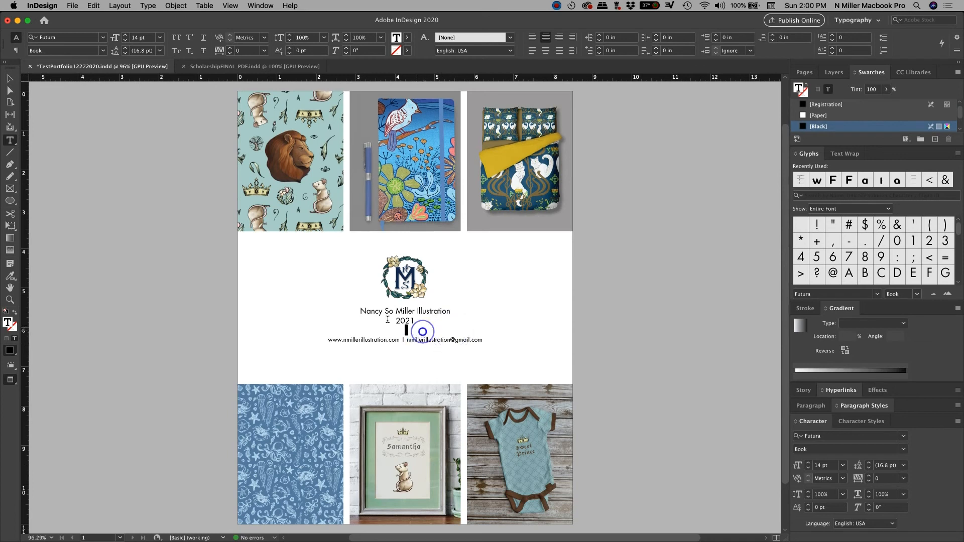
pyautogui.press('BackSpace')
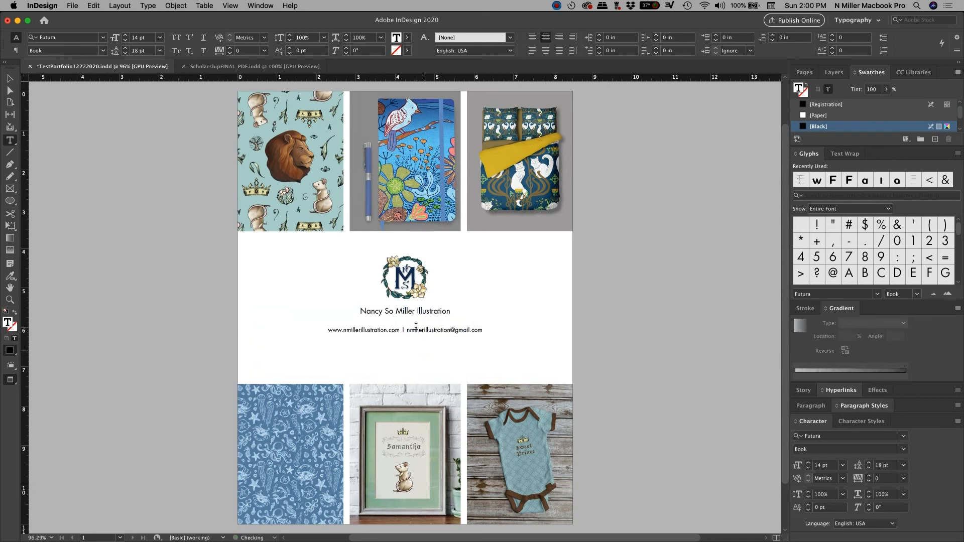
pyautogui.press('BackSpace')
# Step: Paste 2021 on its own line below the website and e-mail line
pyautogui.click(490, 322)
pyautogui.press('Return')
pyautogui.press('Return')
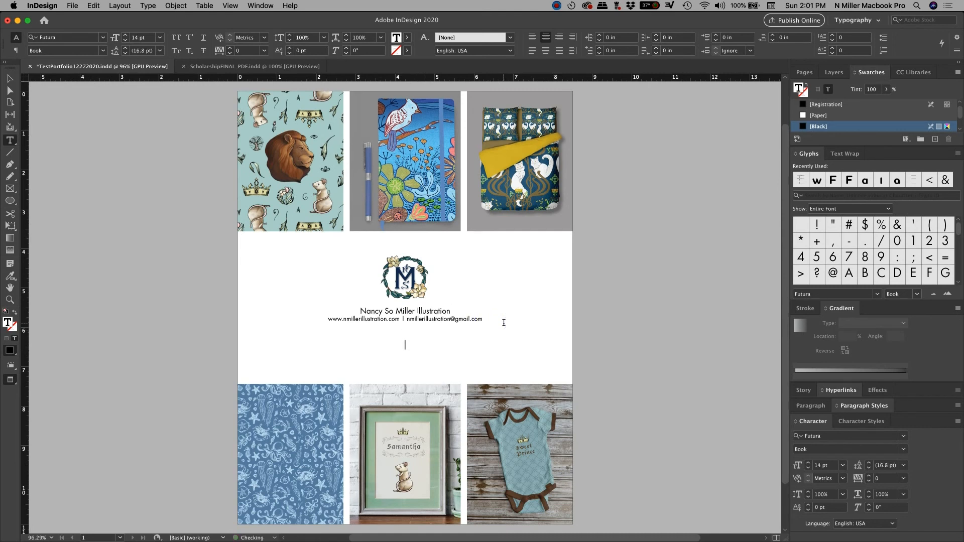
pyautogui.press('super+v')
pyautogui.click(421, 343)
pyautogui.doubleClick(408, 357)
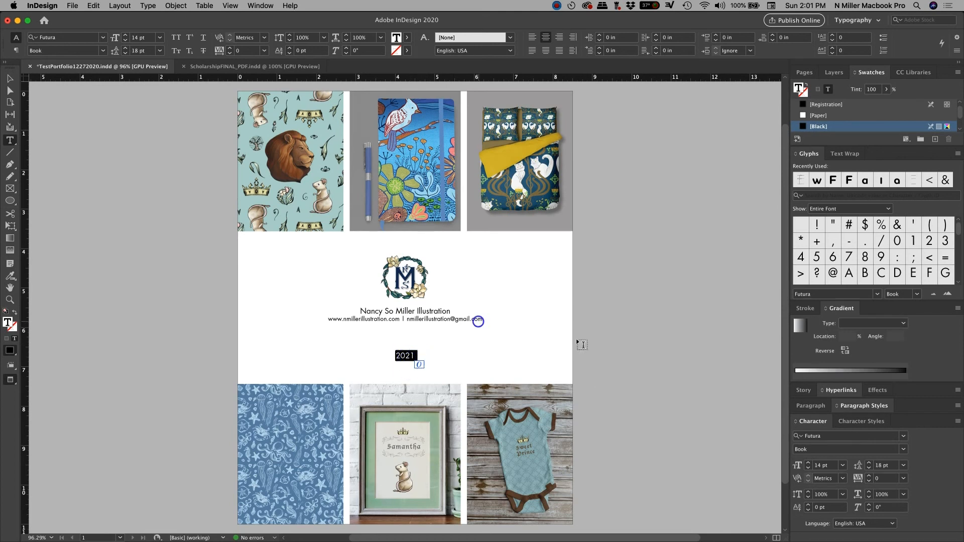
pyautogui.click(478, 318)
pyautogui.moveTo(355, 312); pyautogui.dragTo(488, 315)
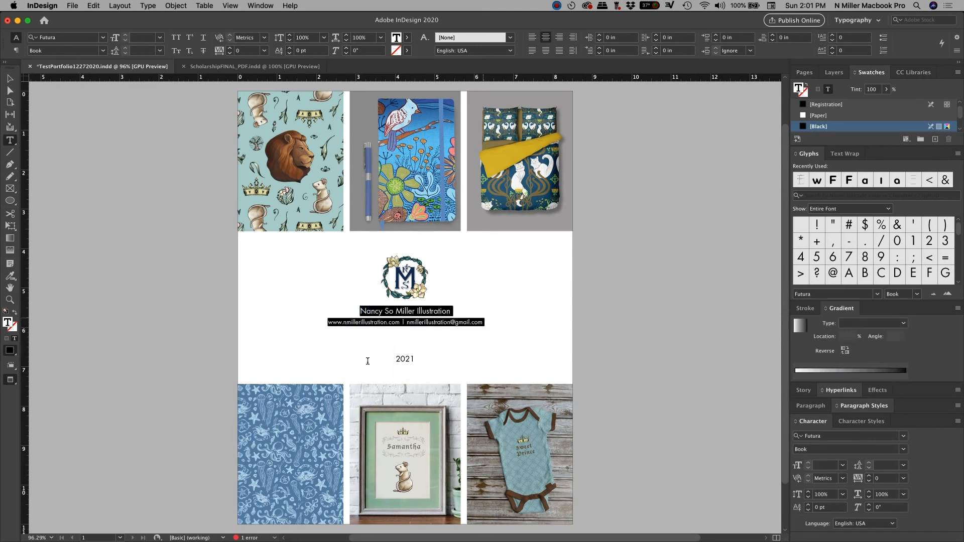
pyautogui.doubleClick(408, 360)
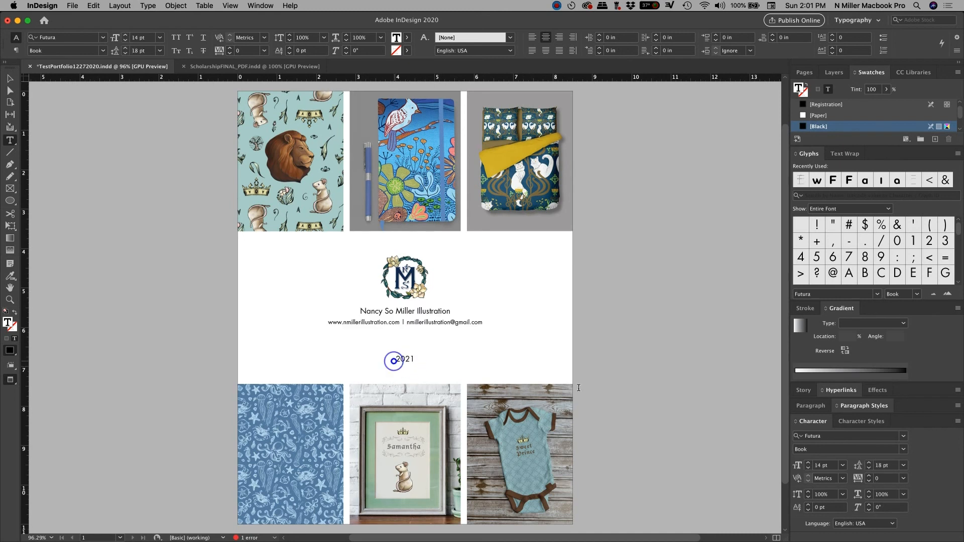
pyautogui.click(394, 360)
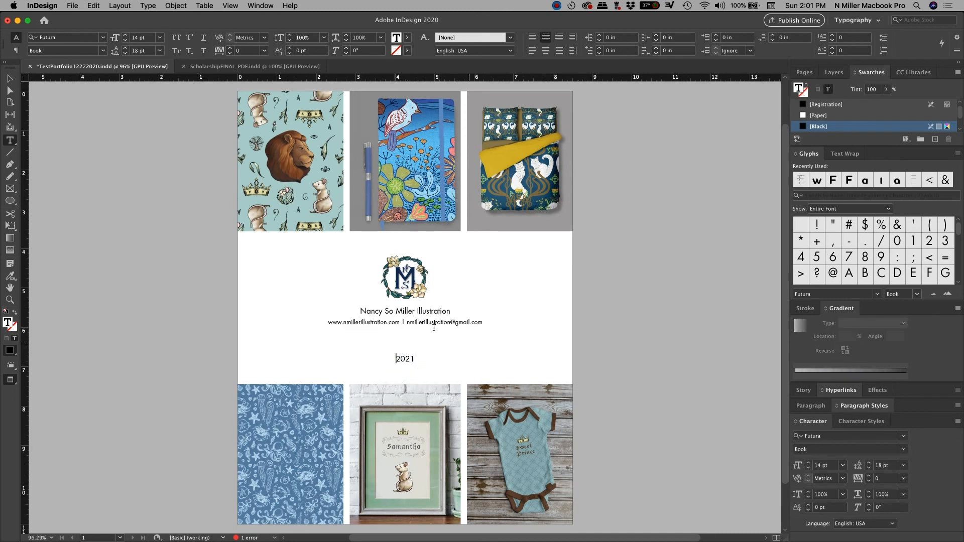
pyautogui.click(10, 79)
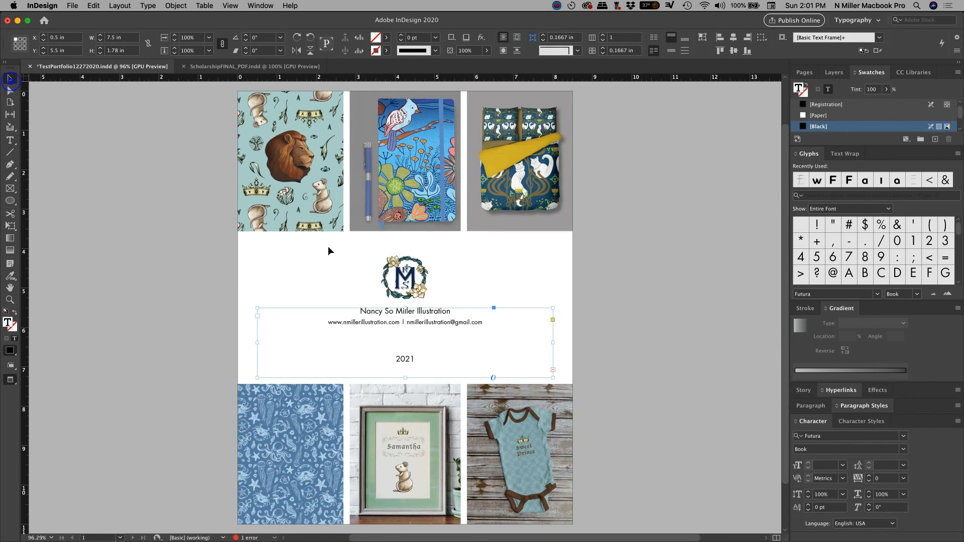
# Step: Nudge the caption frame down to Y 5.58 in and save the document
pyautogui.click(101, 214)
pyautogui.click(459, 320)
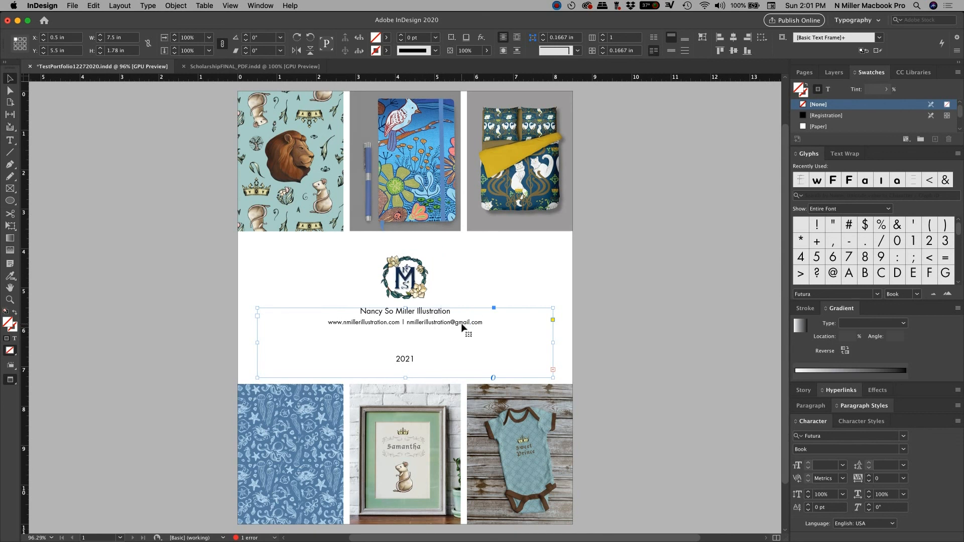
pyautogui.moveTo(462, 325); pyautogui.dragTo(463, 326)
pyautogui.click(609, 339)
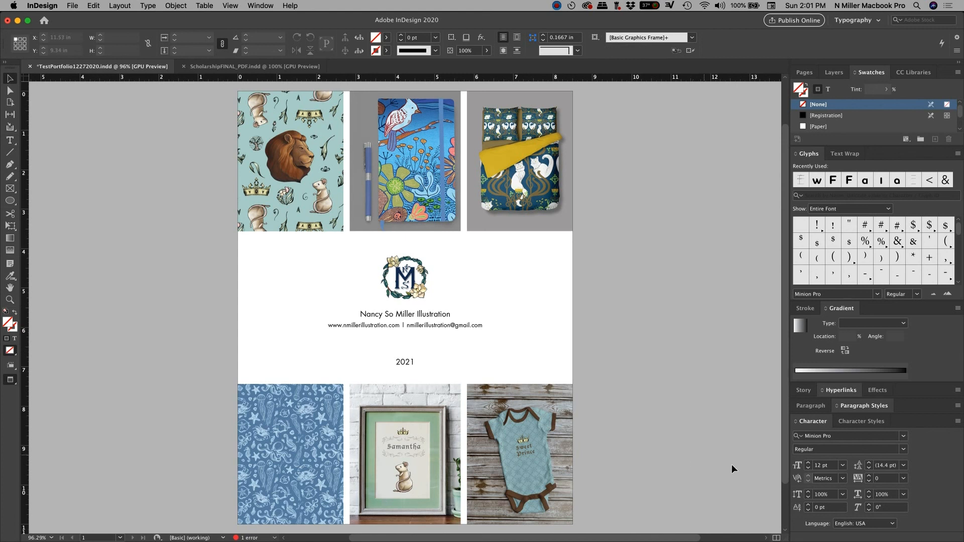
pyautogui.press('super+s')
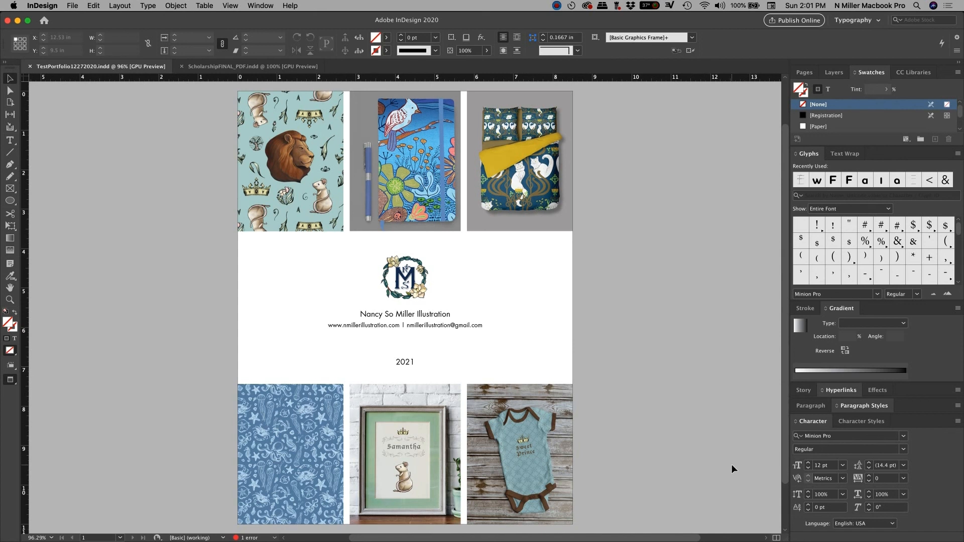
pyautogui.click(557, 6)
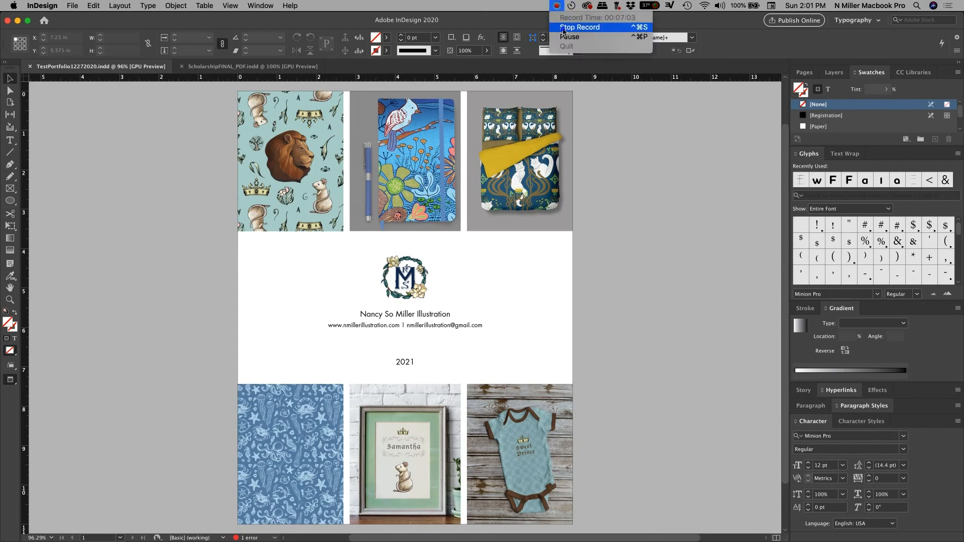